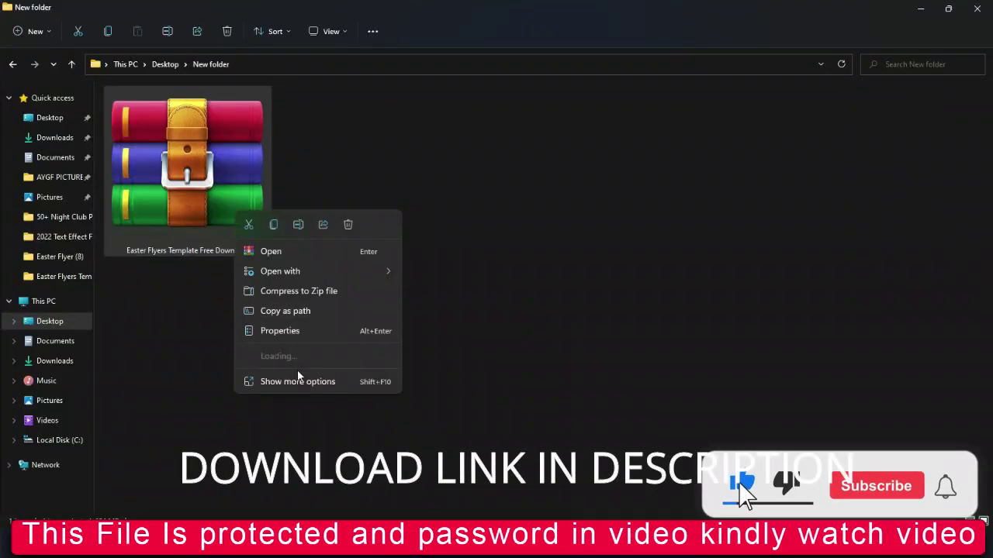
Extract the Easter Flyers Template Free Download RAR to its own folder, entering the archive password.
left_click(297, 380)
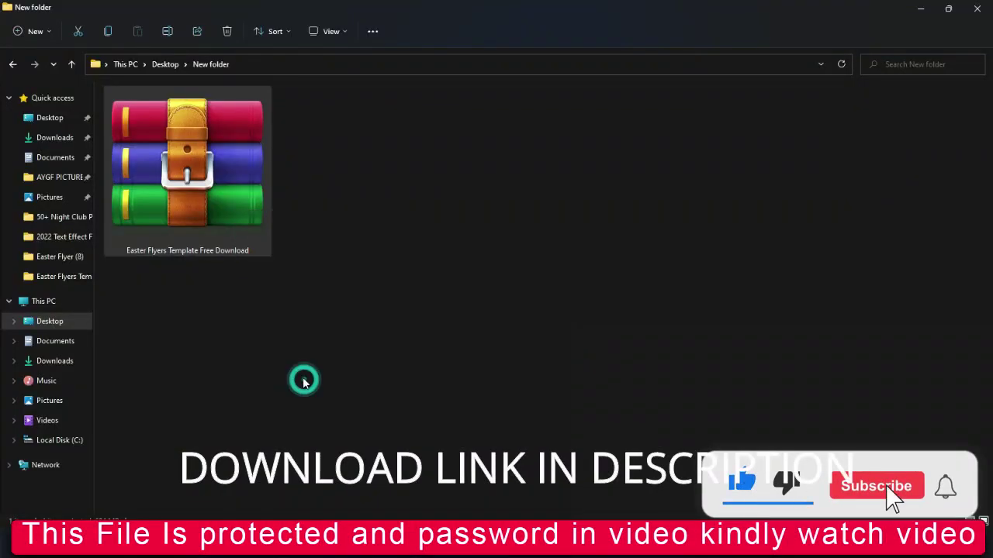
left_click(351, 170)
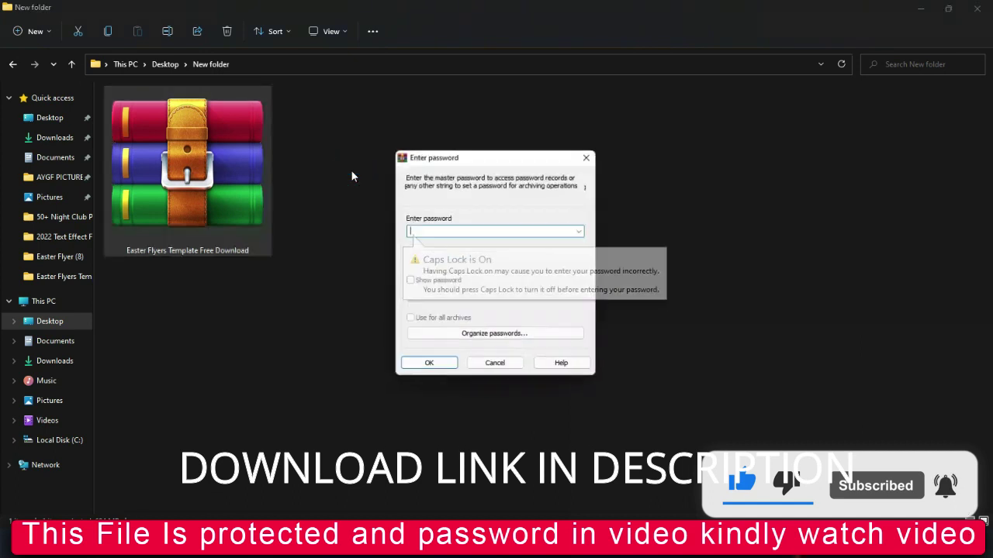
left_click(428, 365)
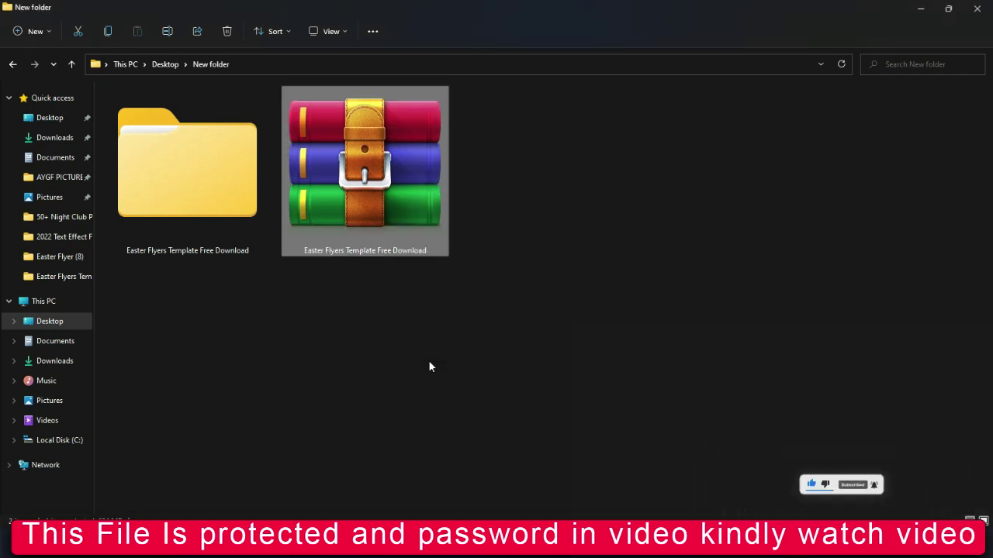
Open the extracted folder and its inner template folder, showing contents as large icons.
left_click(170, 194)
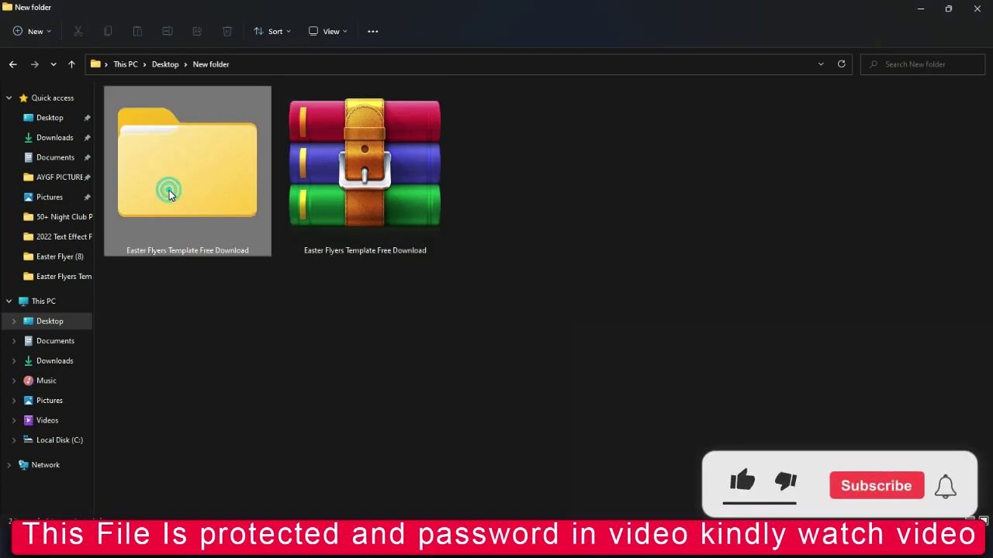
double_click(169, 192)
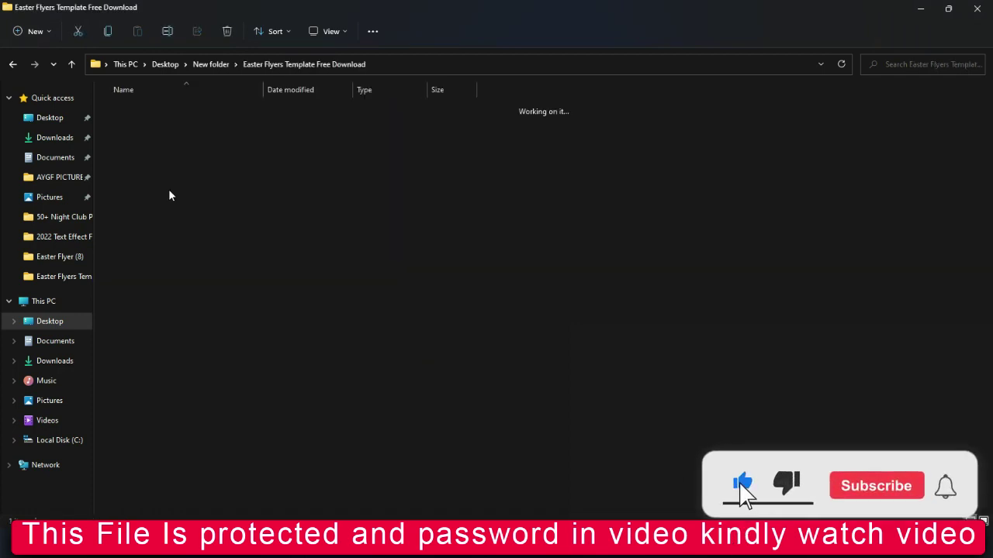
left_click(329, 32)
left_click(318, 59)
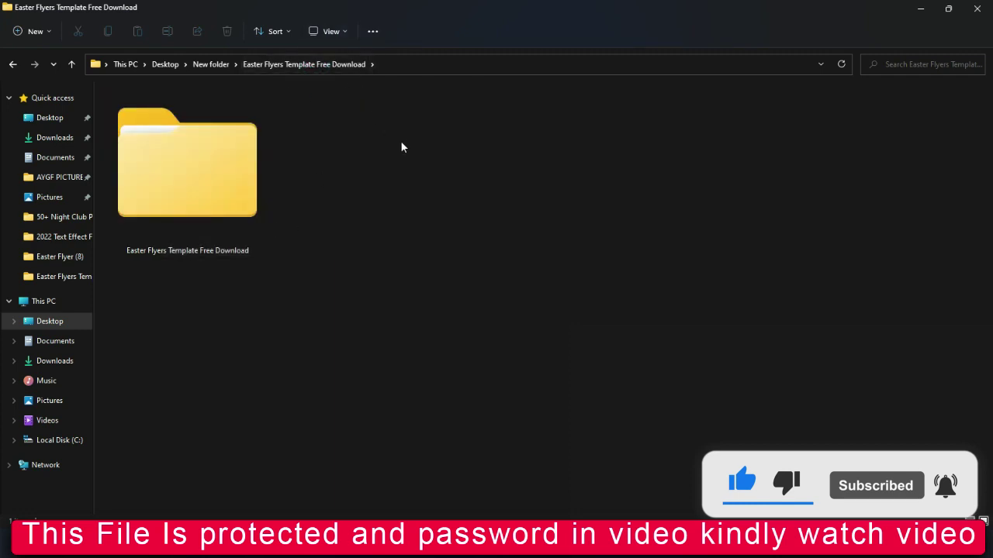
double_click(241, 169)
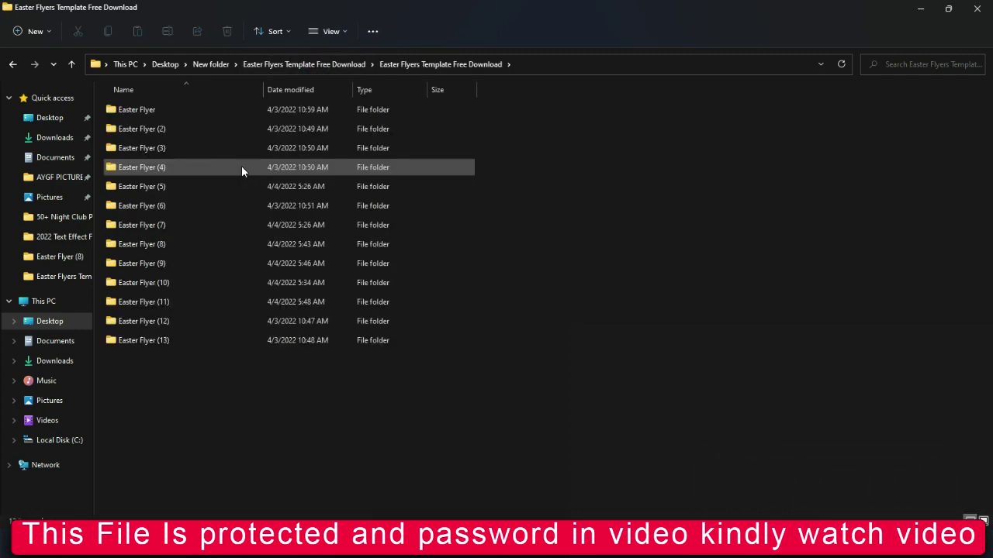
left_click(329, 31)
left_click(328, 81)
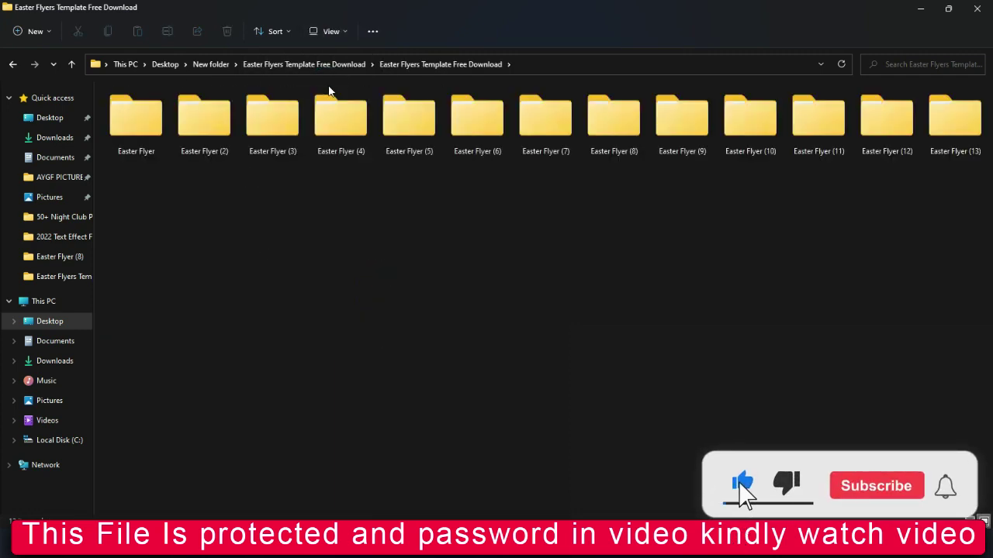
Select all thirteen Easter Flyer folders and check their combined size in Properties.
left_click(156, 121)
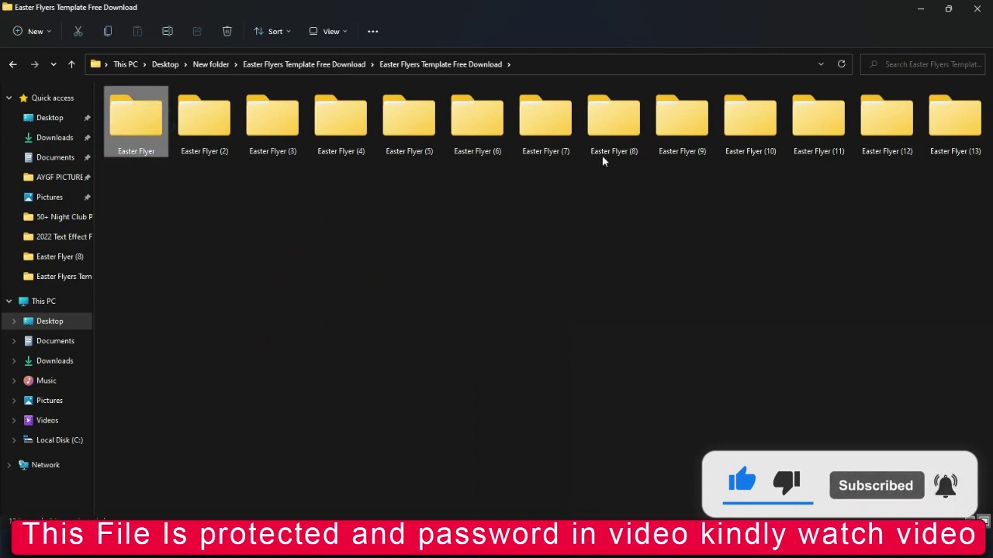
left_click(957, 134, "shift")
right_click(957, 134)
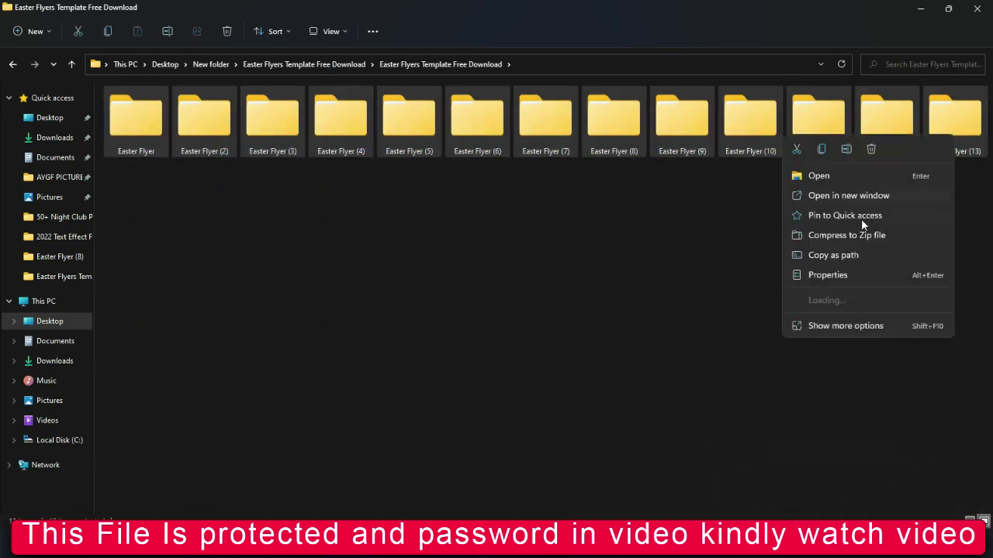
left_click(857, 274)
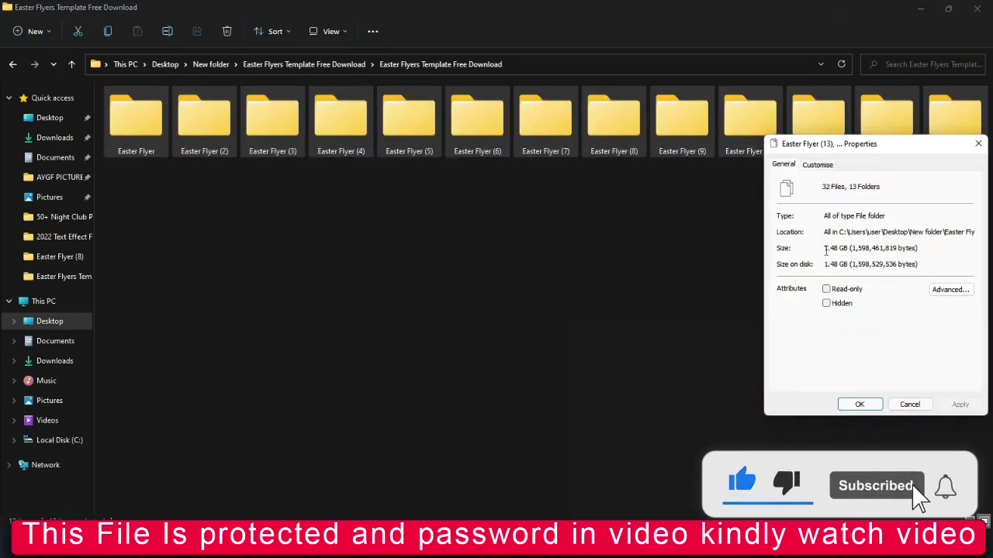
left_click(859, 404)
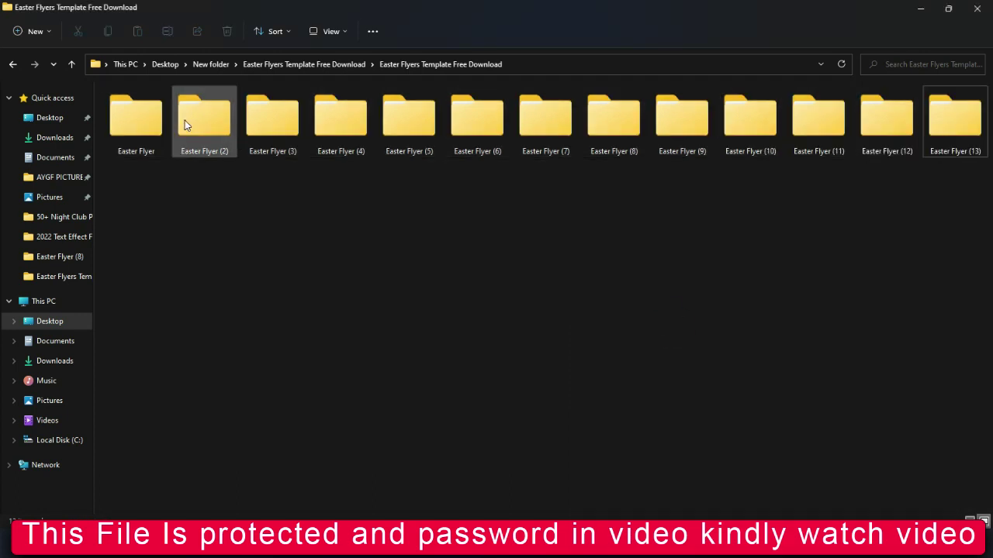
double_click(140, 129)
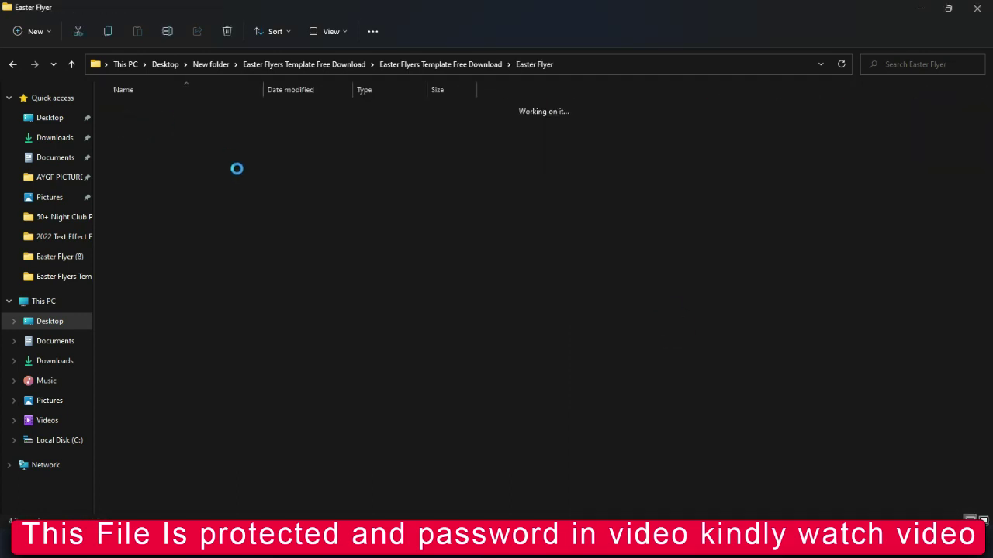
left_click(331, 29)
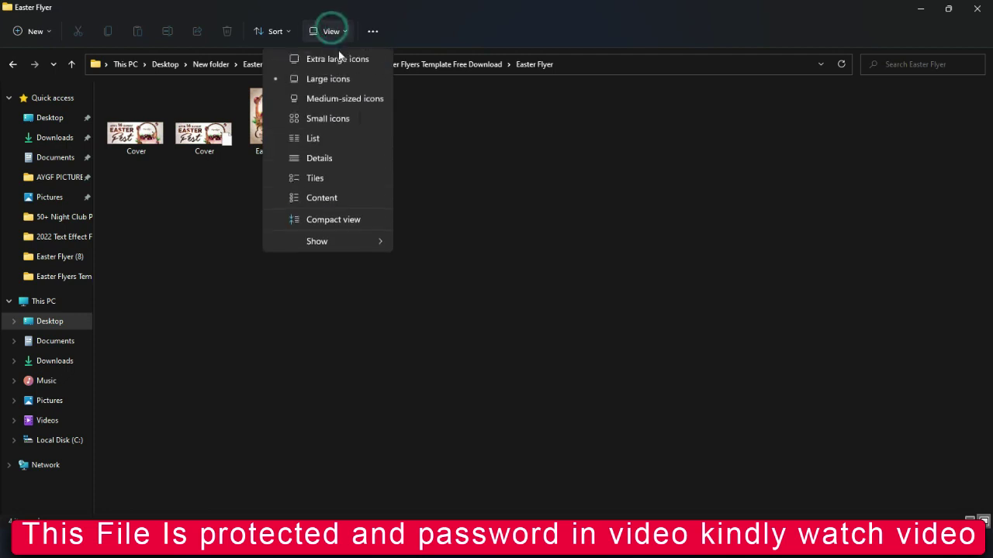
left_click(341, 59)
left_click(564, 211)
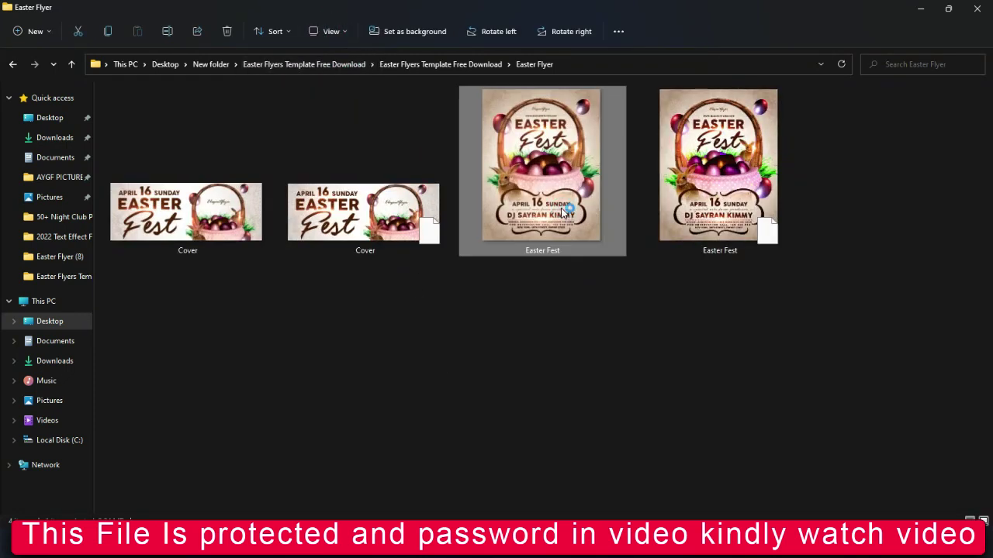
key("space")
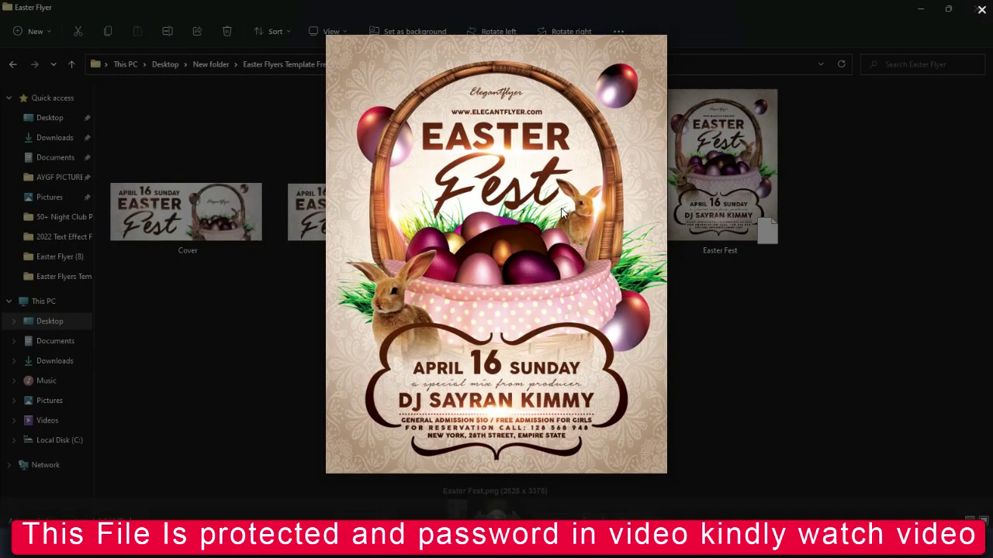
mouse_move(488, 407)
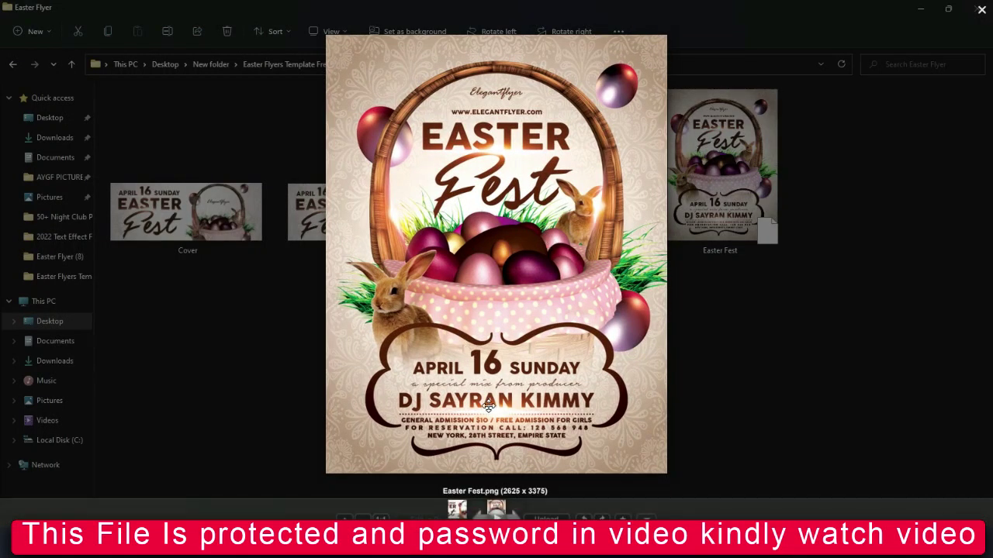
scroll(489, 320, "up", 3)
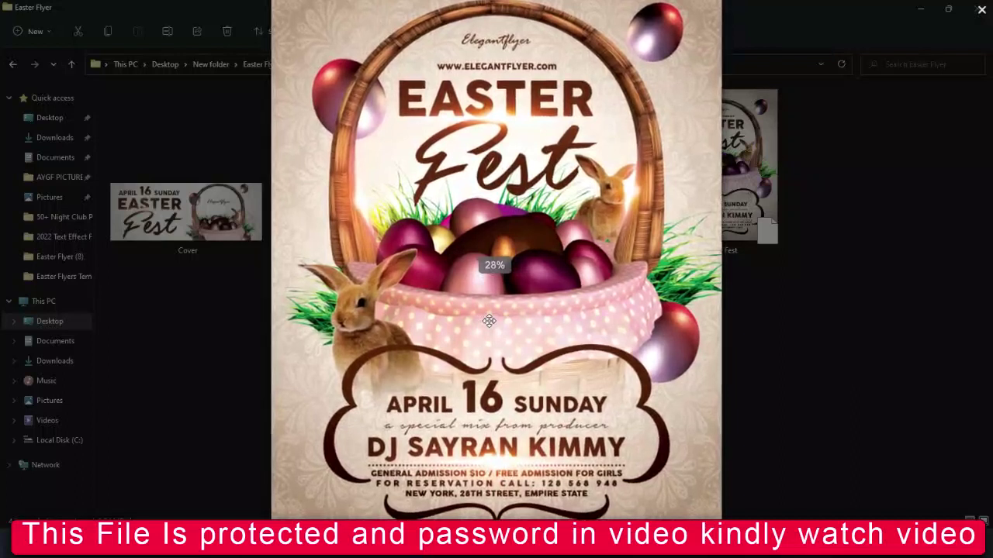
scroll(488, 320, "up", 2)
scroll(489, 320, "down", 2)
scroll(489, 320, "down", 2)
scroll(491, 318, "down", 1)
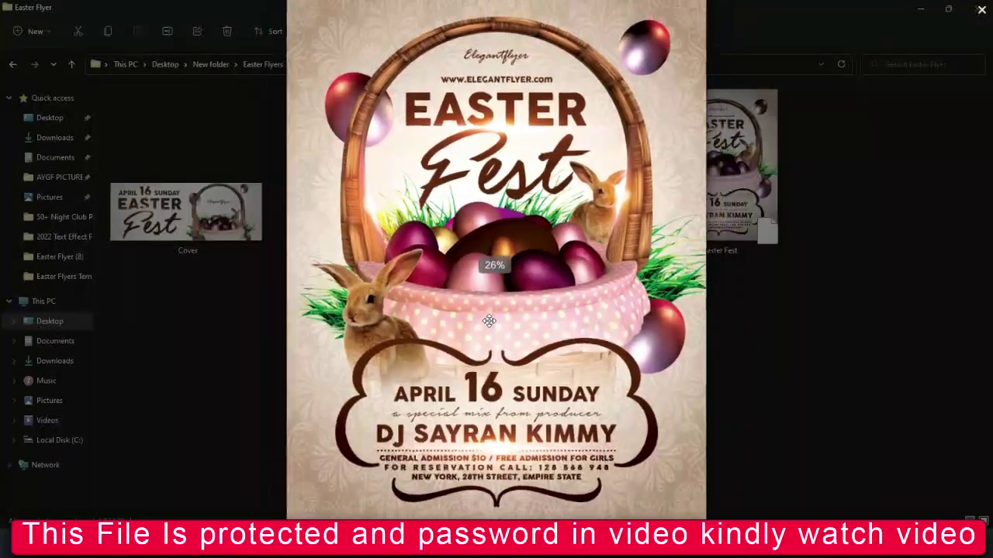
left_click(978, 8)
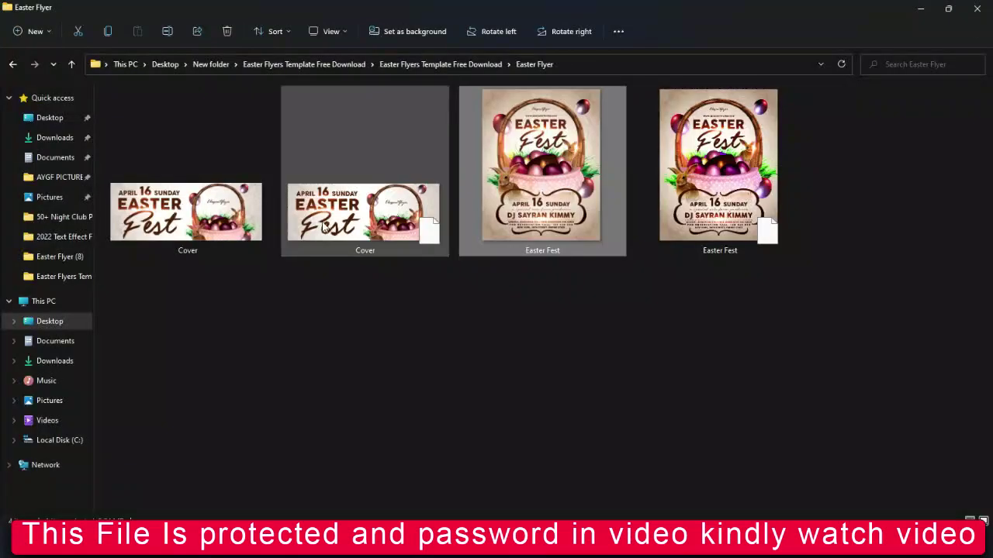
double_click(207, 223)
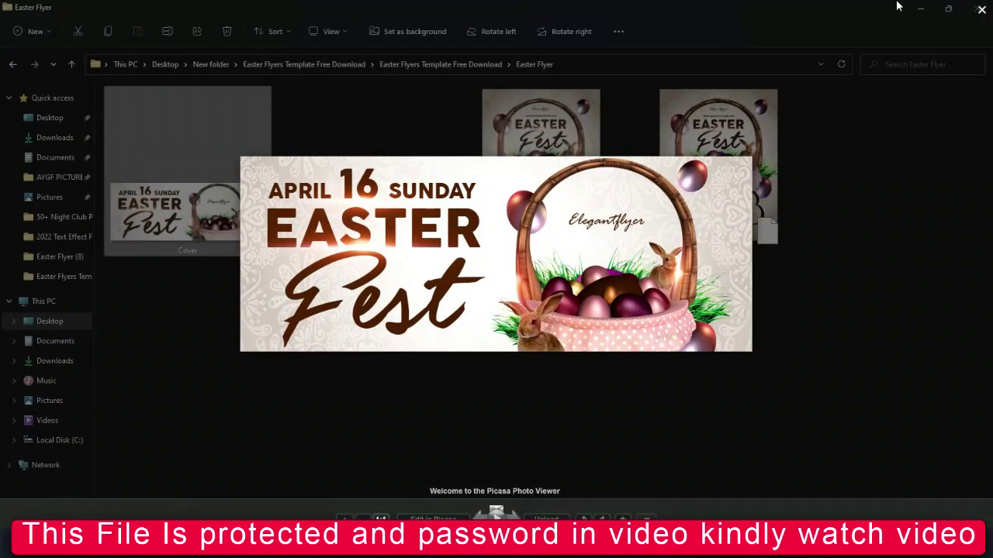
scroll(2, 6, "up", 1)
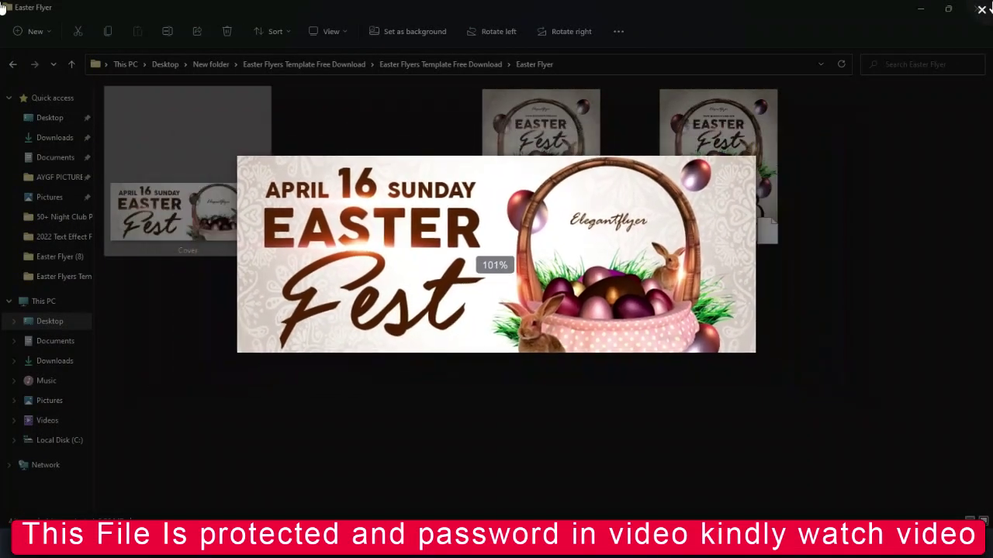
key("Escape")
key("alt+Up")
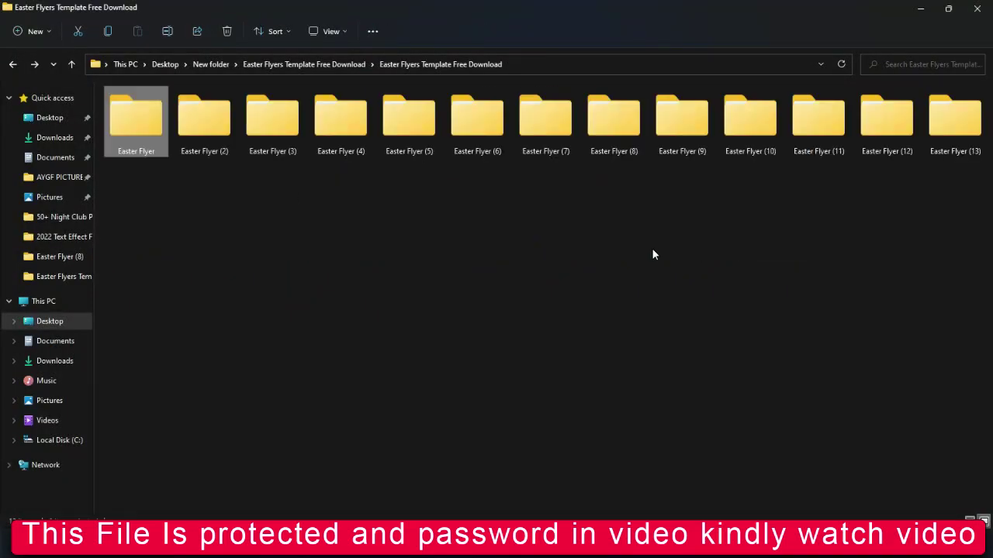
Open Easter Flyer (2) with extra large thumbnails and preview the Easter Holiday flyer.
double_click(204, 124)
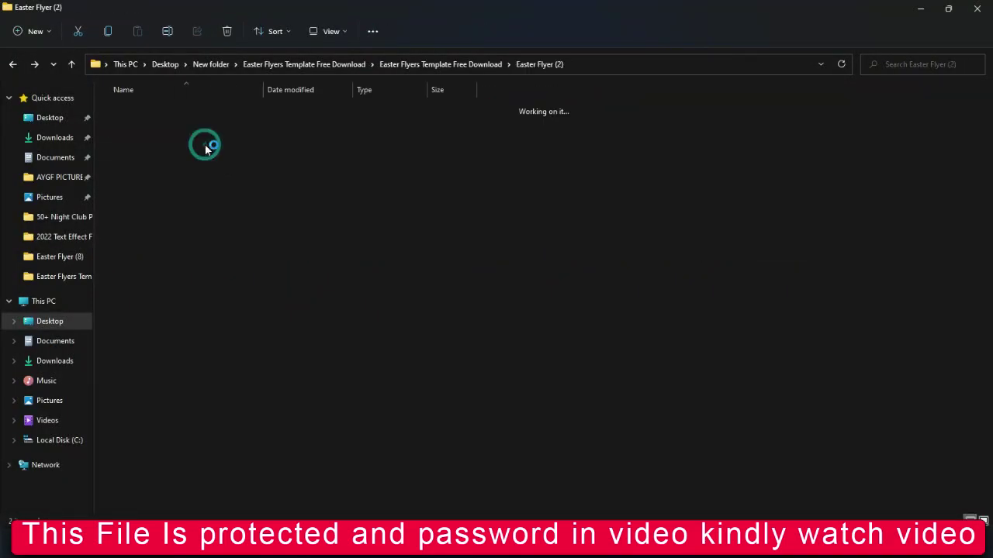
left_click(326, 31)
left_click(328, 62)
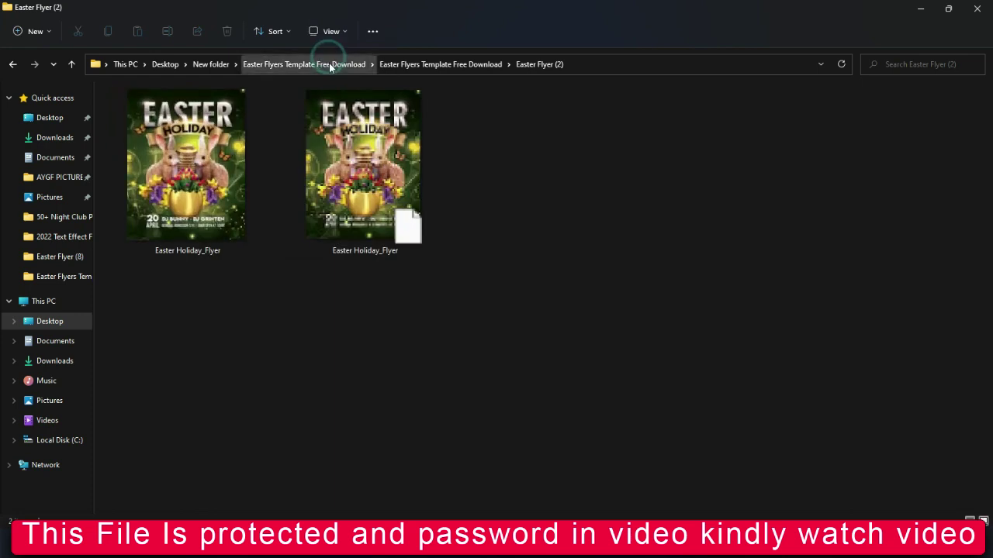
double_click(176, 186)
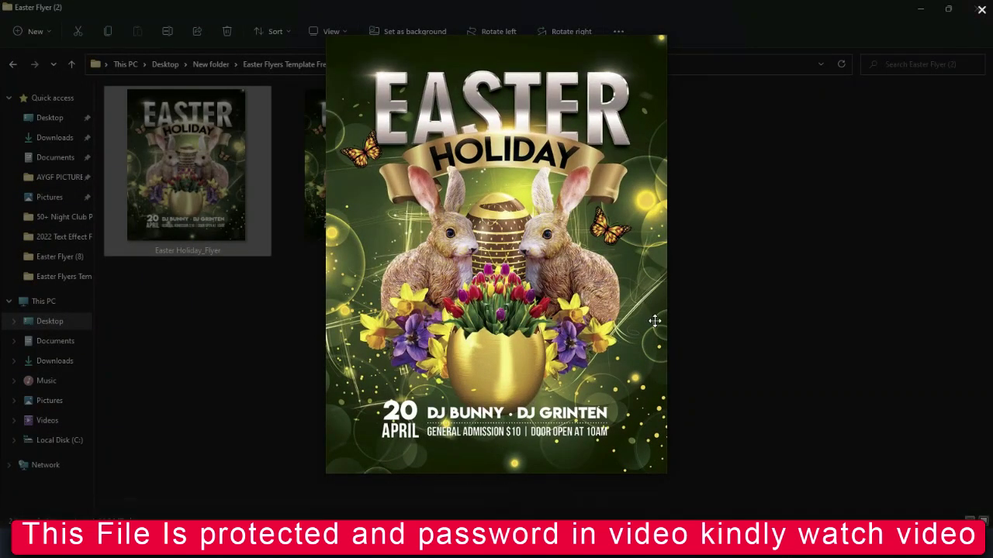
Zoom in and out on the Easter Holiday flyer, then return to the template folders.
scroll(655, 321, "up", 2)
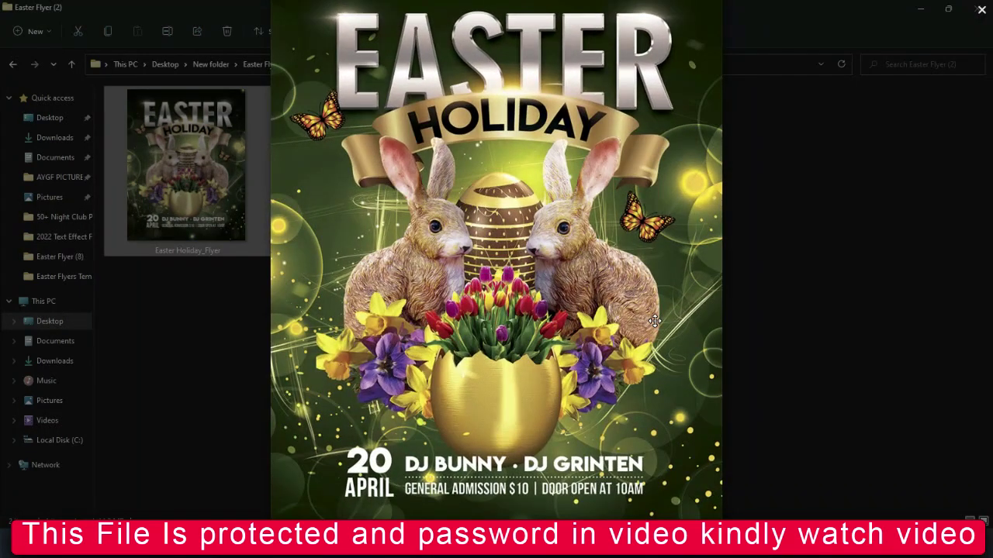
scroll(655, 321, "up", 1)
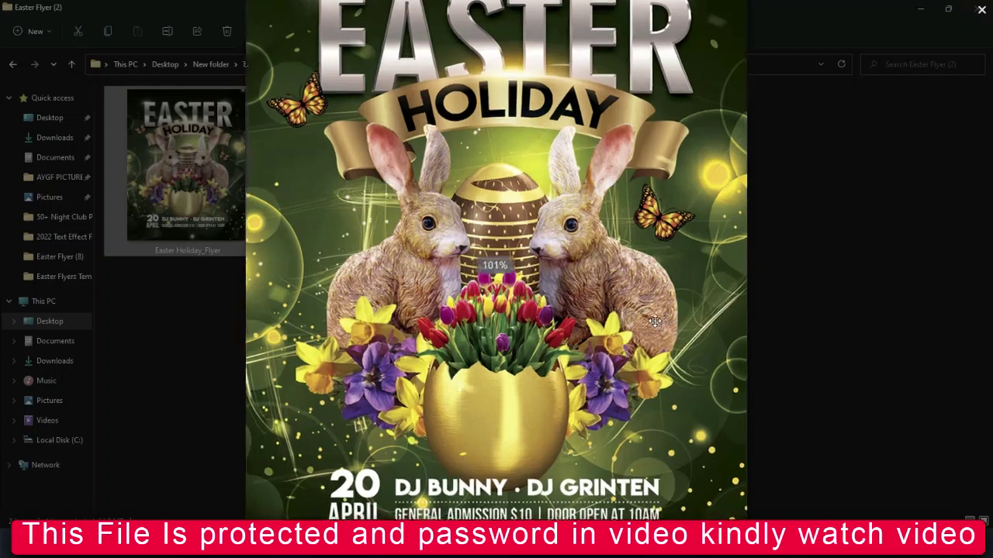
scroll(654, 321, "up", 1)
scroll(654, 321, "down", 2)
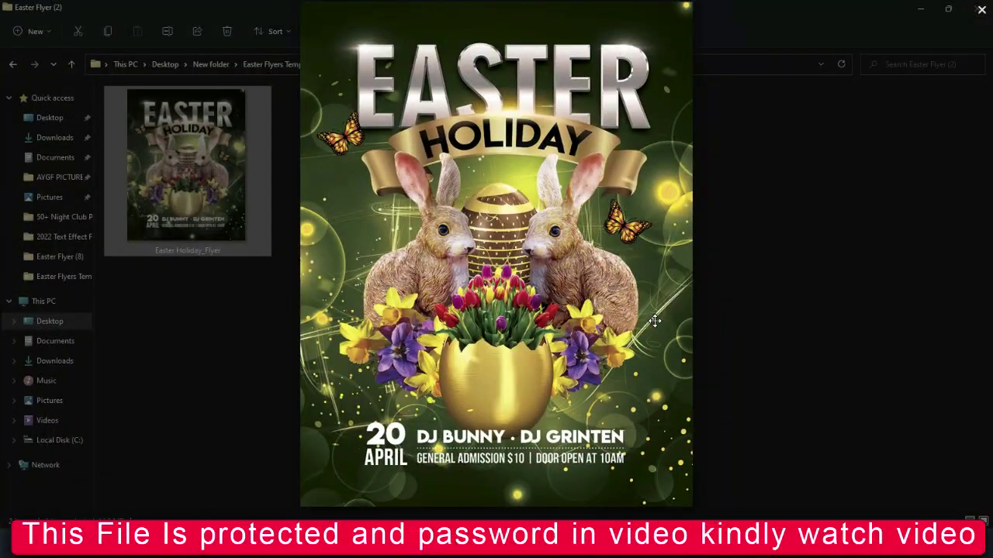
scroll(655, 321, "up", 1)
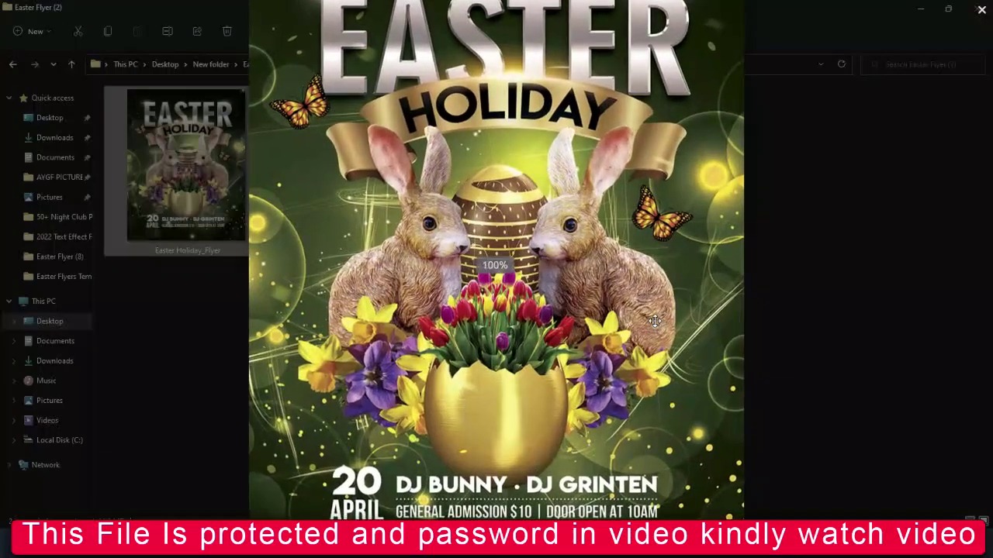
scroll(654, 321, "up", 2)
scroll(654, 321, "down", 1)
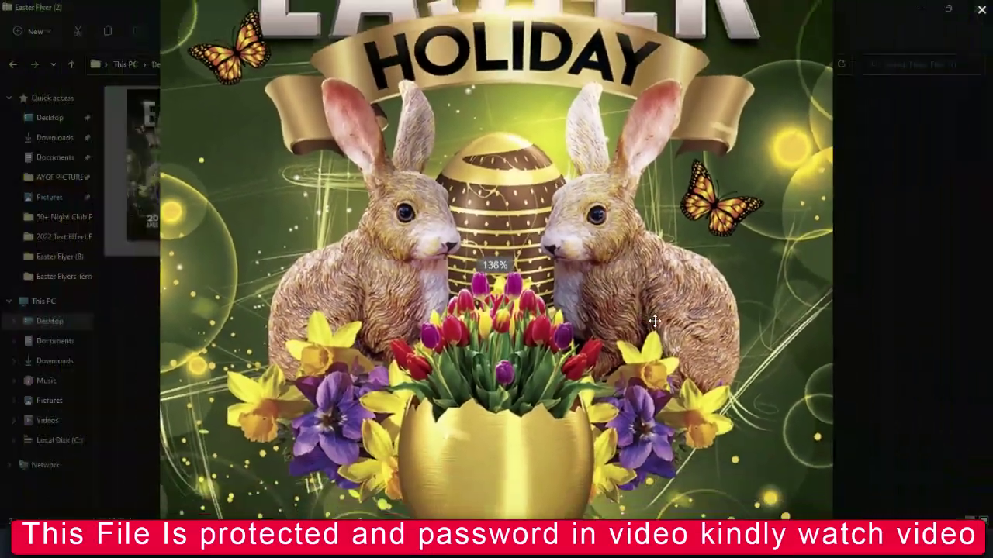
scroll(655, 321, "down", 2)
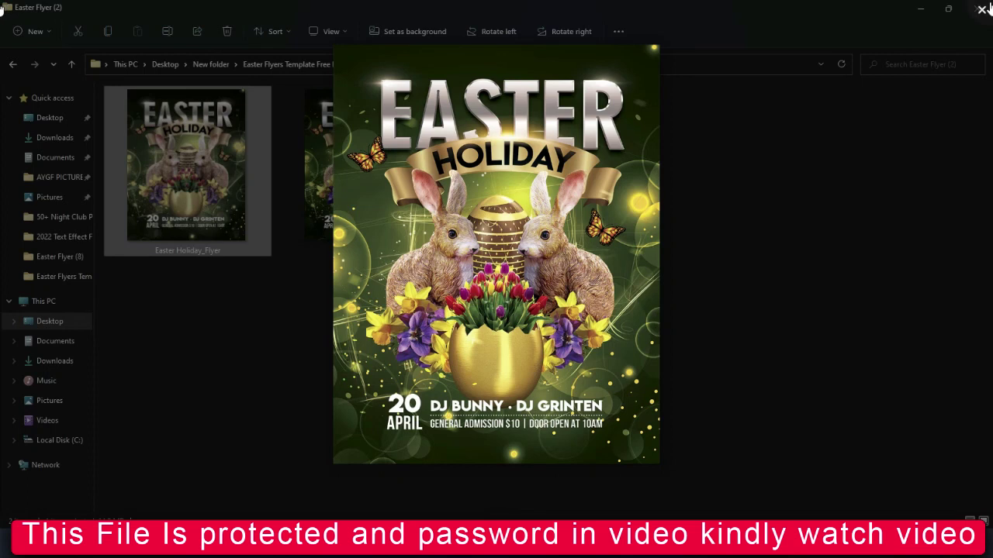
key("BackSpace")
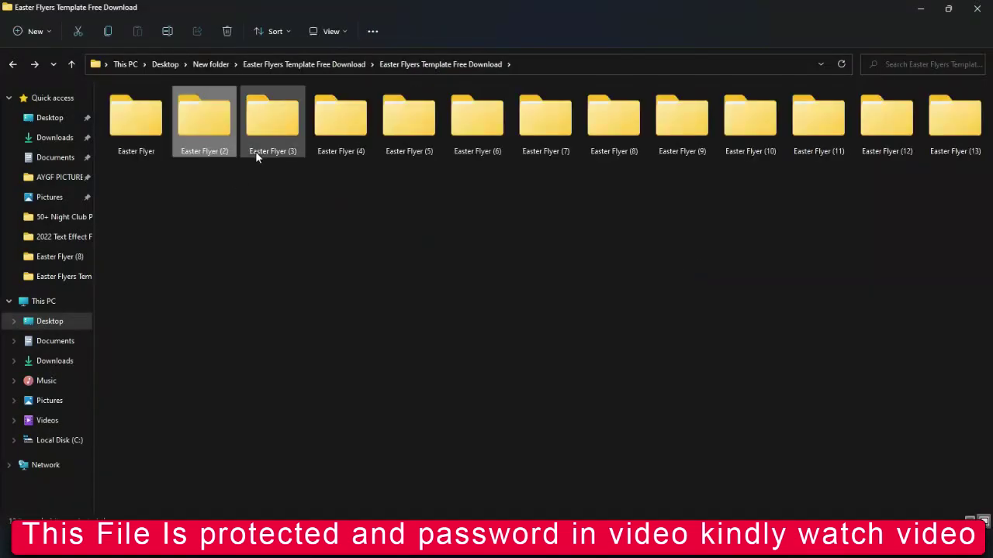
Open the Easter Flyer (3) folder with extra large thumbnails.
double_click(256, 154)
left_click(333, 32)
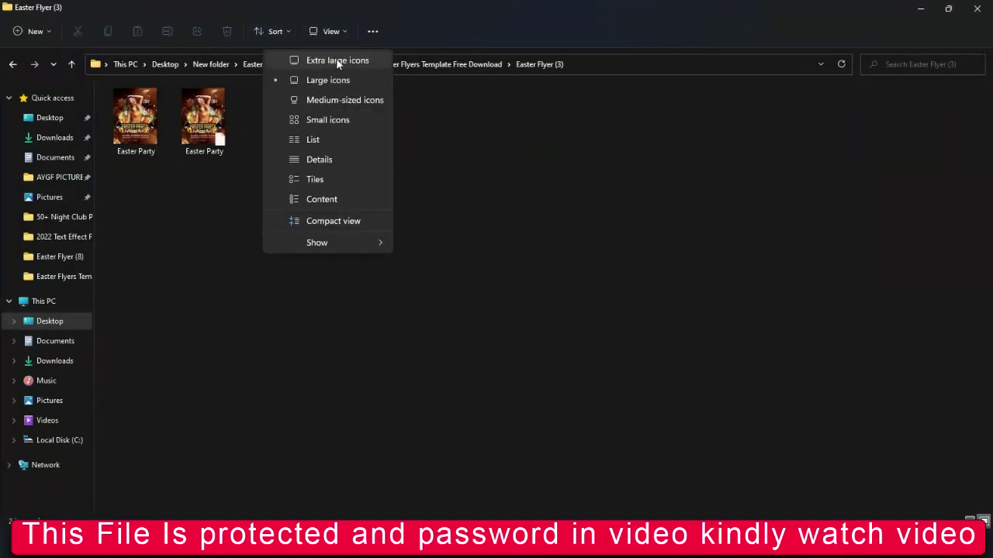
left_click(337, 60)
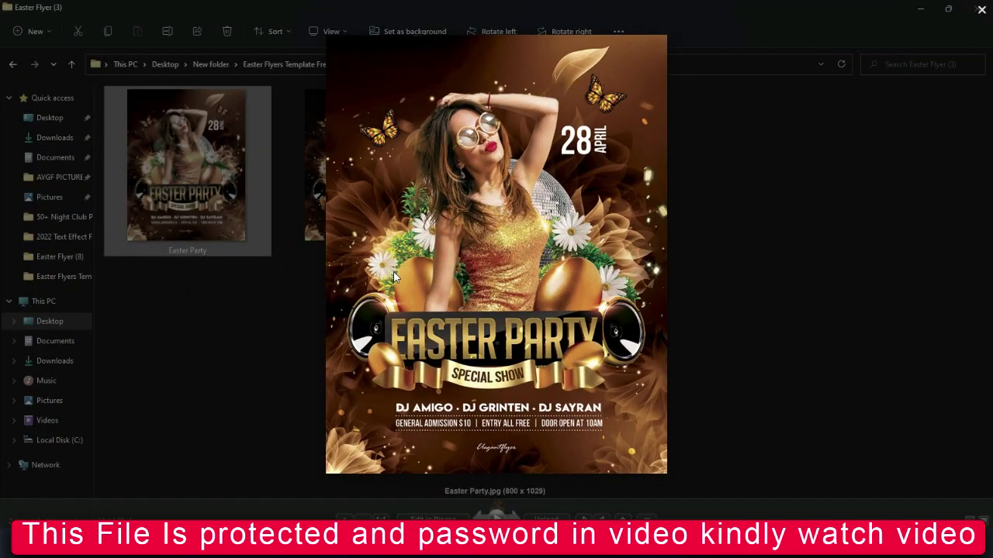
Zoom in and out on the Easter Party flyer, then close the preview.
scroll(393, 271, "up", 1)
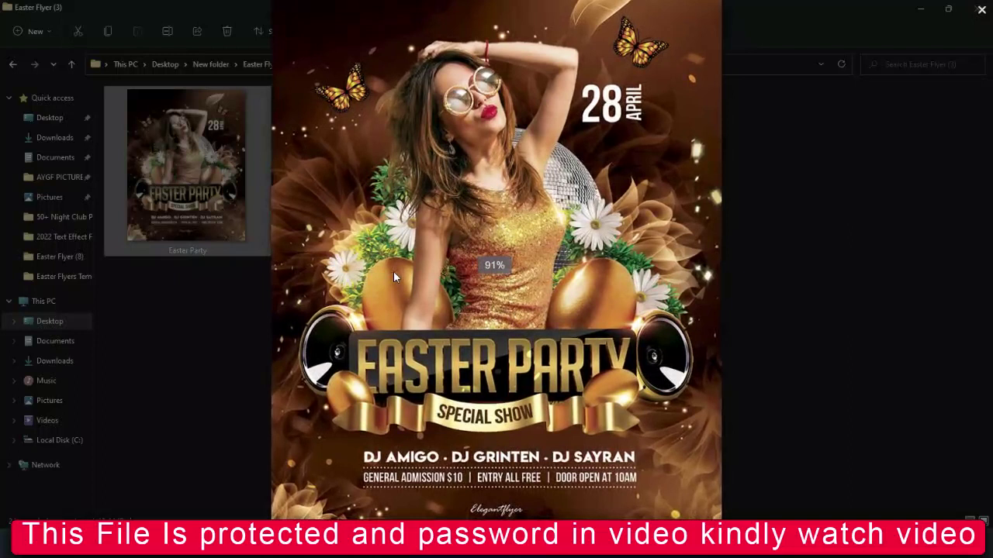
scroll(393, 271, "up", 2)
scroll(393, 272, "down", 2)
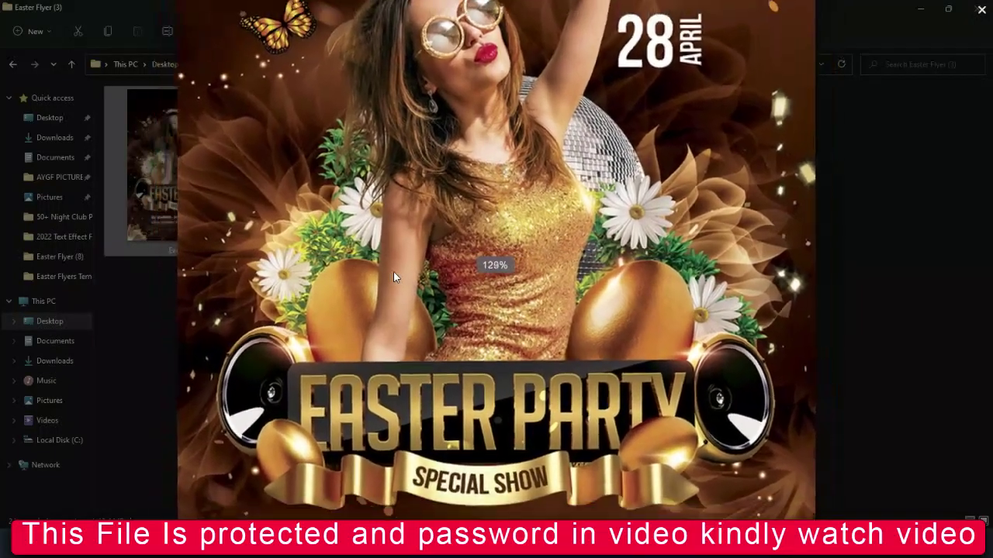
scroll(393, 271, "down", 1)
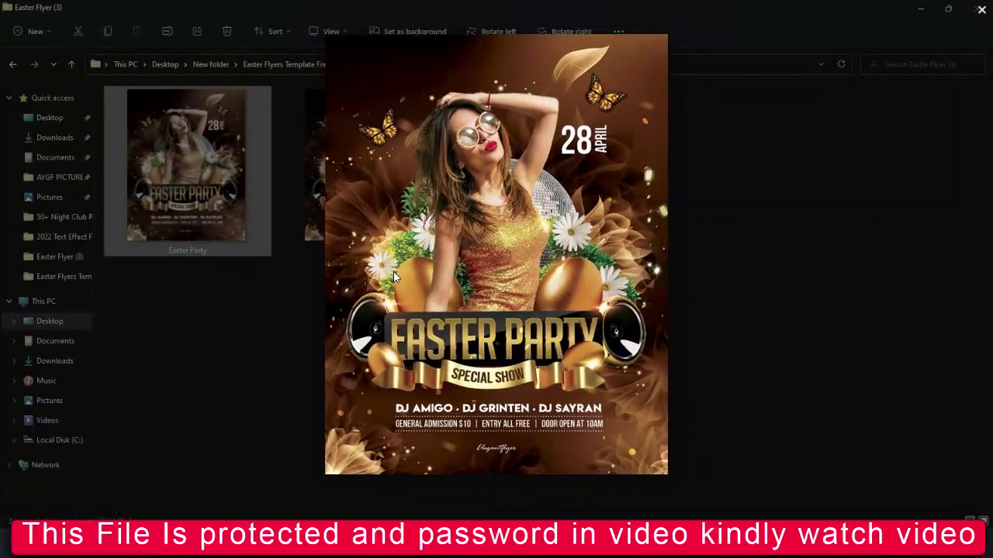
scroll(393, 271, "up", 2)
scroll(393, 271, "down", 1)
scroll(393, 271, "down", 1)
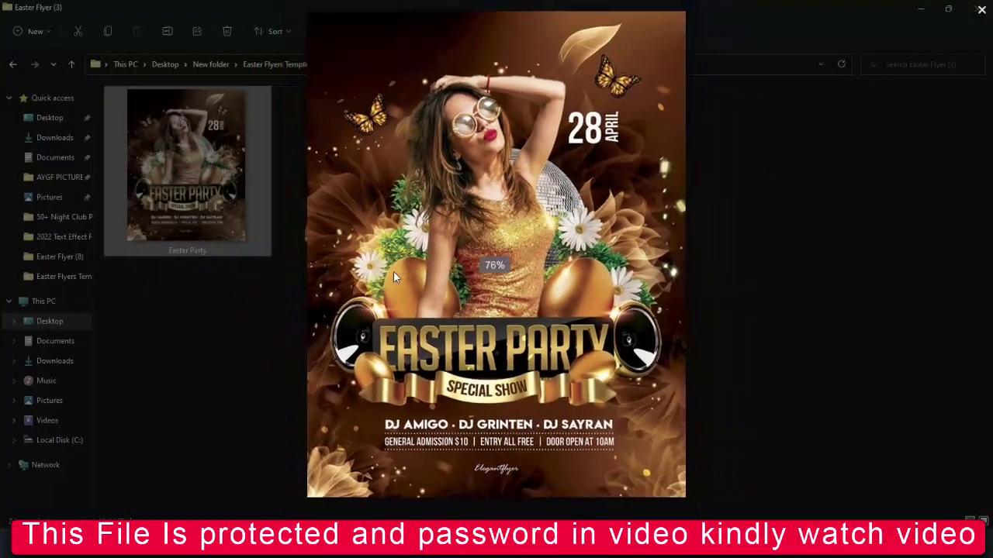
left_click(981, 8)
Open Easter Flyer (4) and preview the Easter_Party_V05 flyer up close.
key("alt+Left")
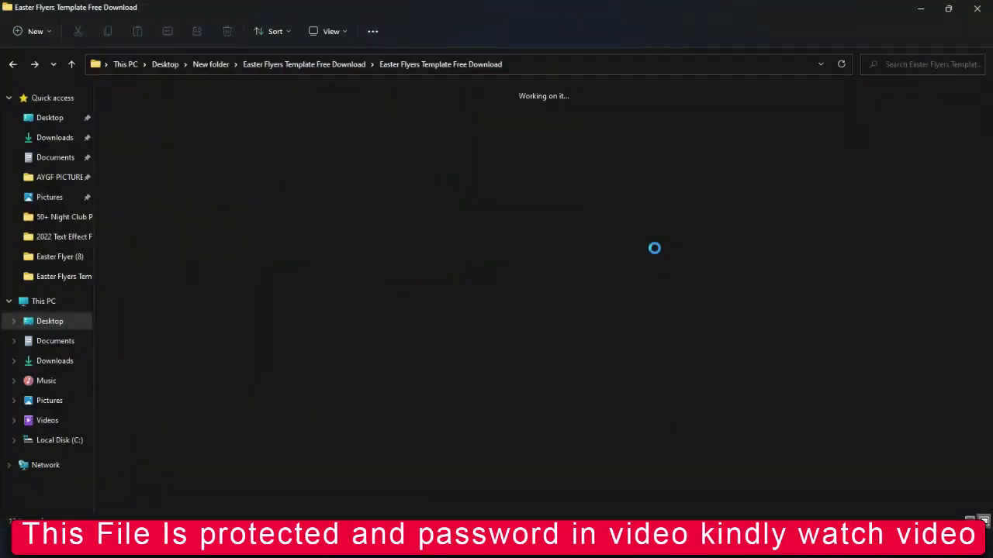
left_click(327, 151)
double_click(327, 152)
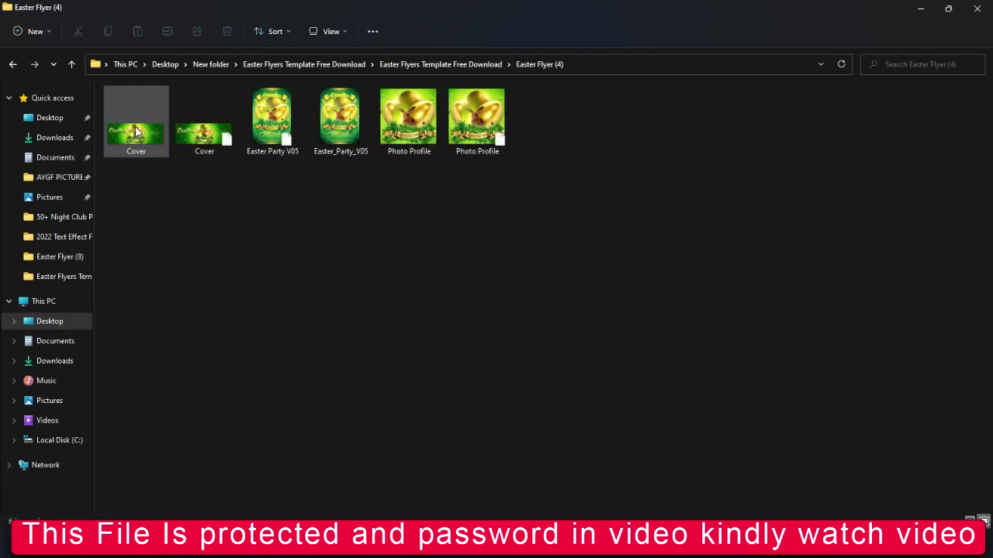
double_click(314, 121)
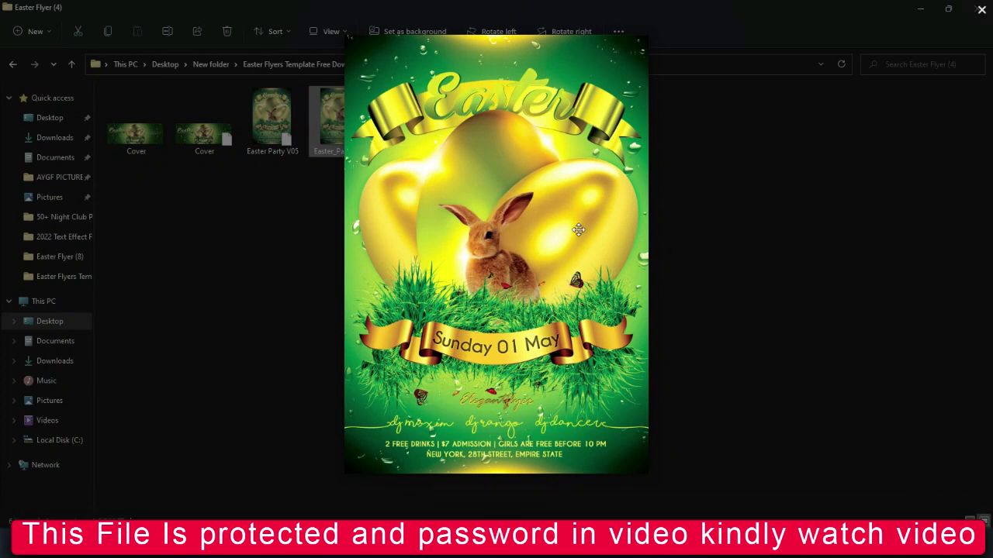
scroll(613, 254, "up", 3)
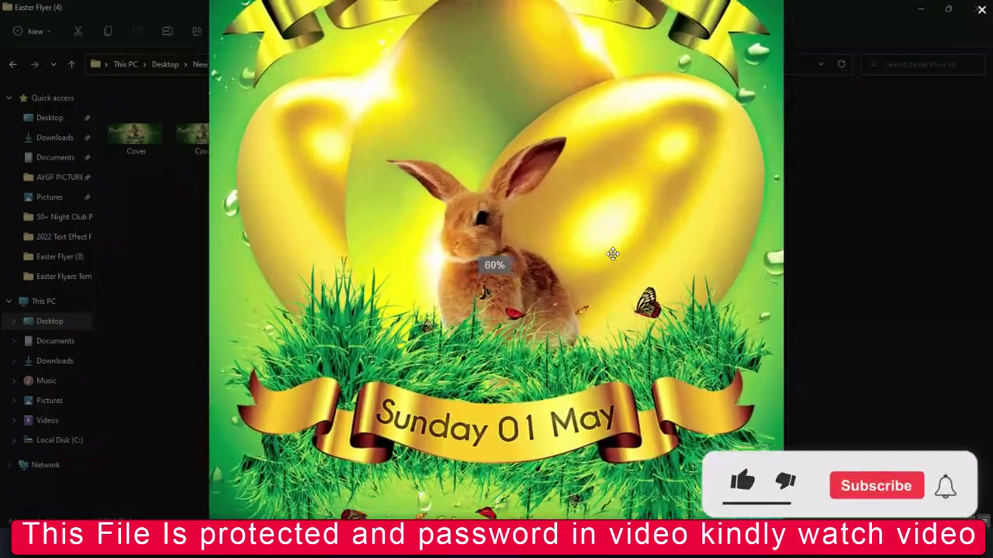
scroll(613, 254, "up", 3)
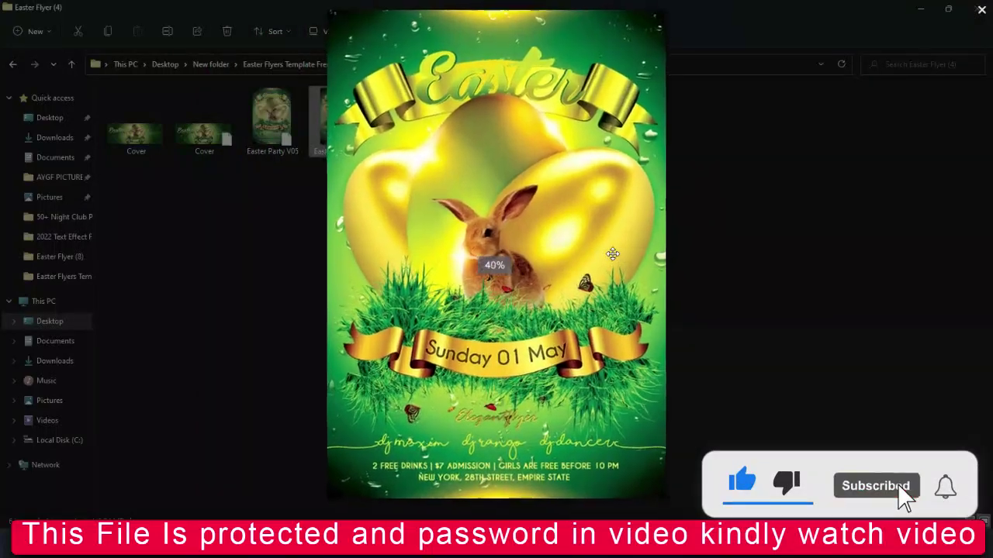
scroll(613, 254, "down", 5)
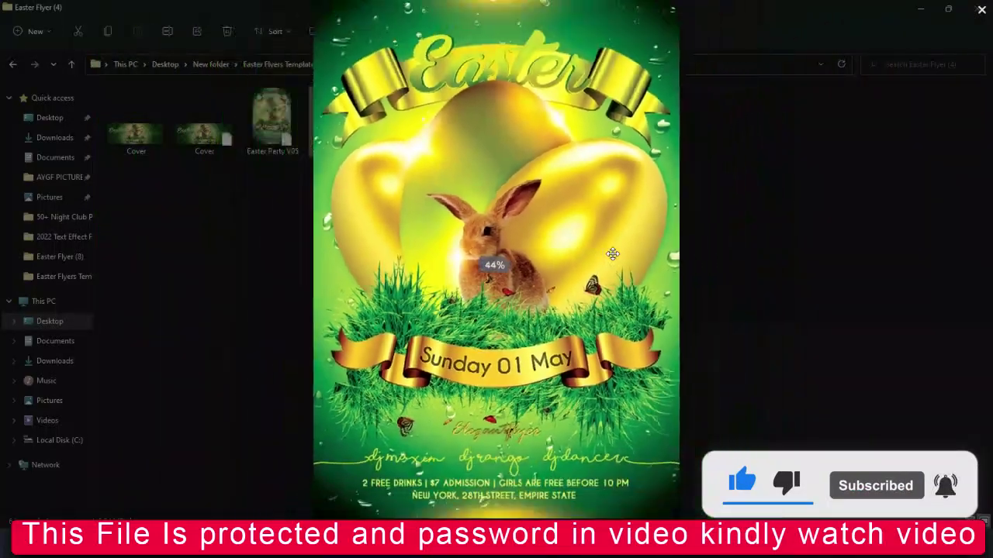
key("Escape")
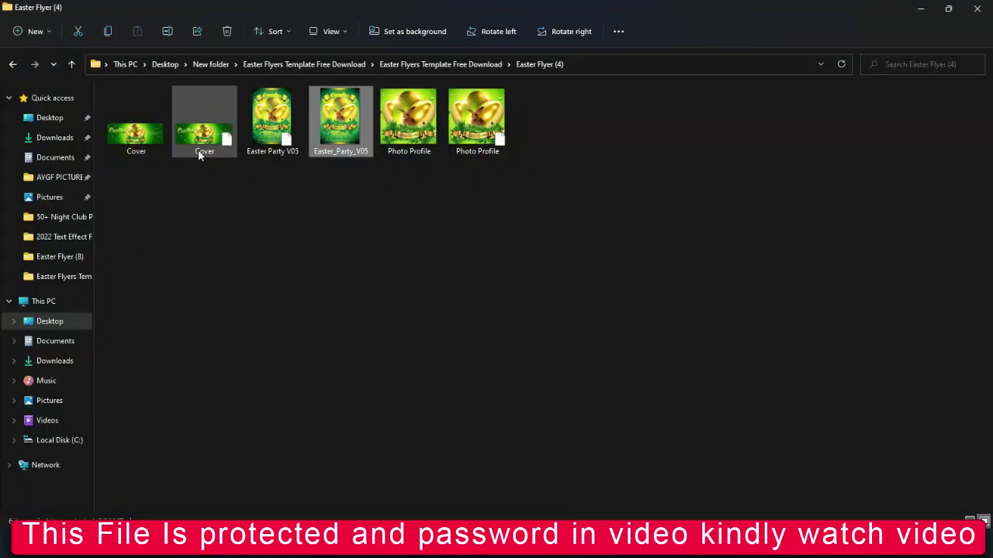
Preview the Cover and Photo Profile images, then return to the template folders.
left_click(136, 137)
double_click(137, 137)
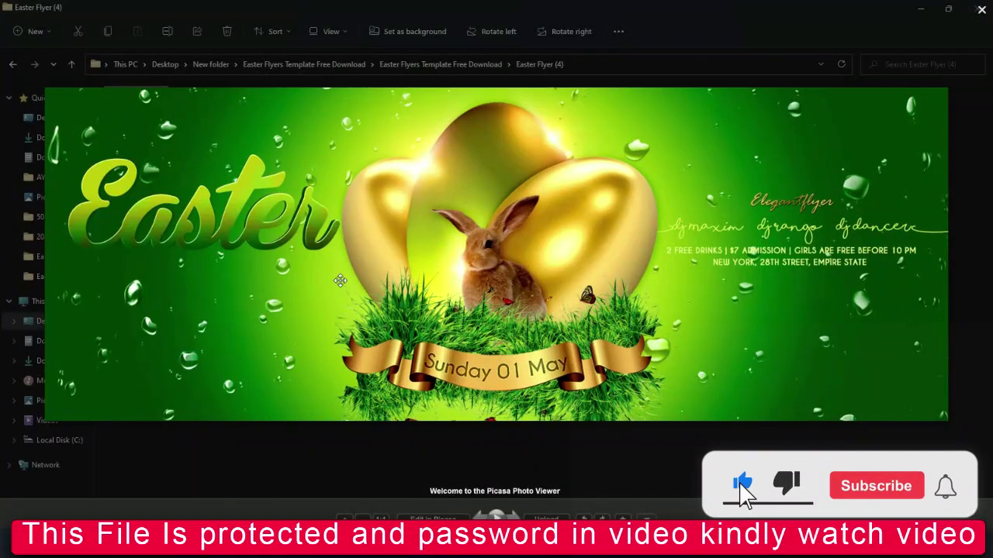
left_click(979, 13)
left_click(419, 133)
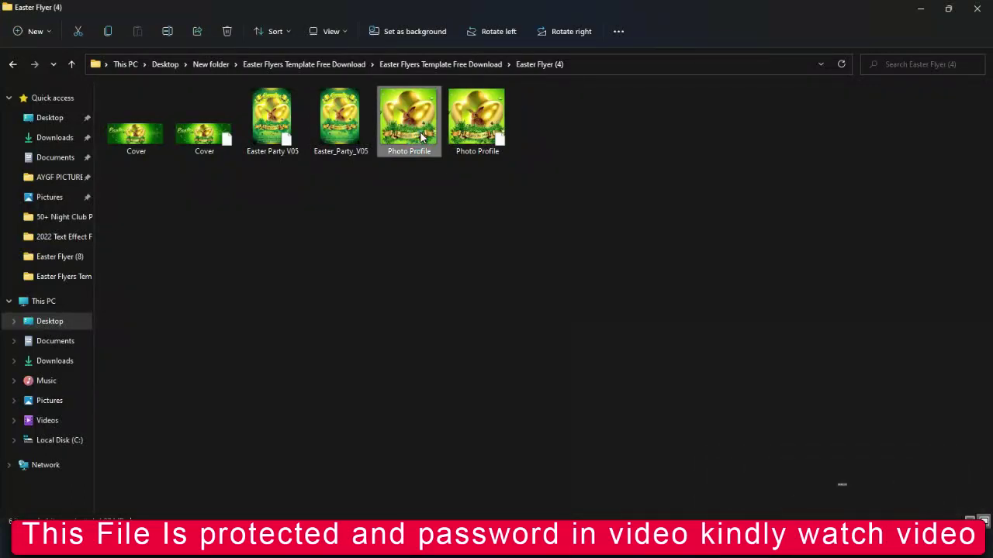
double_click(421, 136)
left_click(745, 319)
key("BackSpace")
Open Easter Flyer (5) with extra large thumbnails and pick the second flyer.
double_click(409, 120)
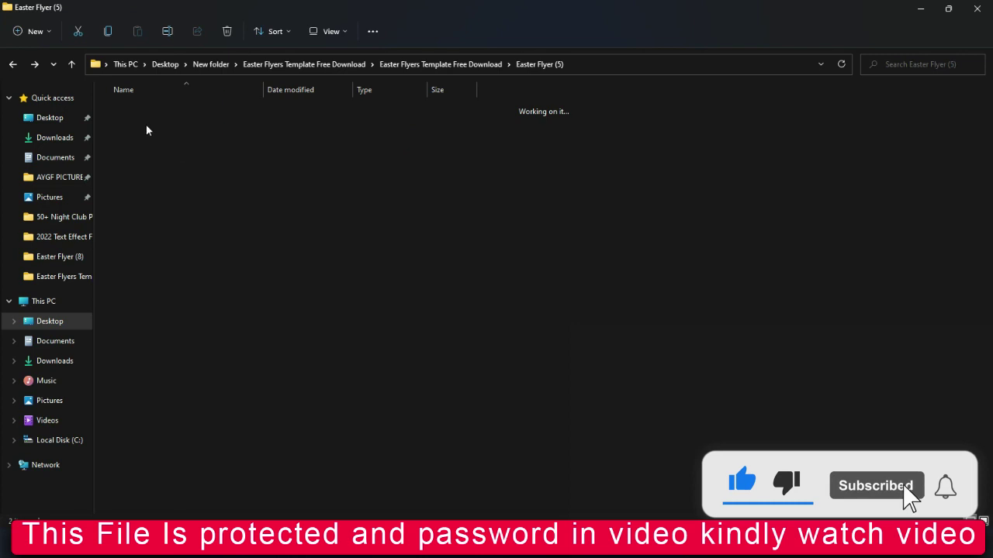
left_click(330, 32)
left_click(326, 56)
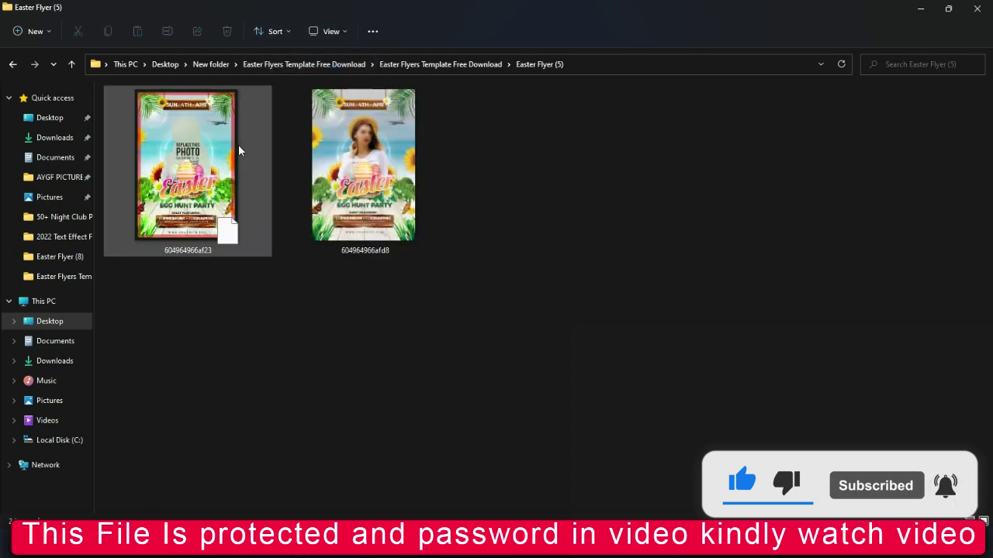
left_click(363, 141)
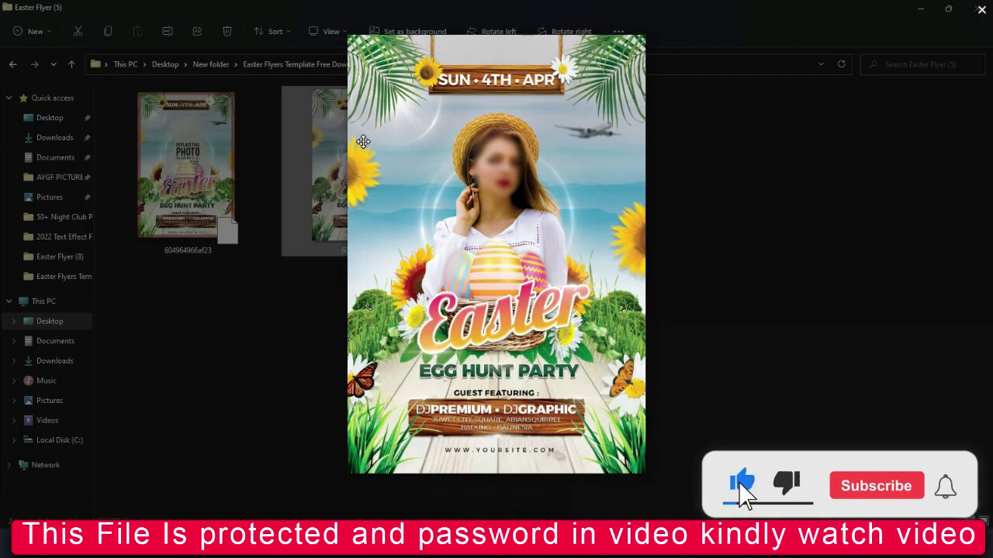
Zoom over the Egg Hunt Party flyer, close it, and open Easter Flyer (6).
scroll(363, 141, "up", 3)
scroll(363, 141, "down", 3)
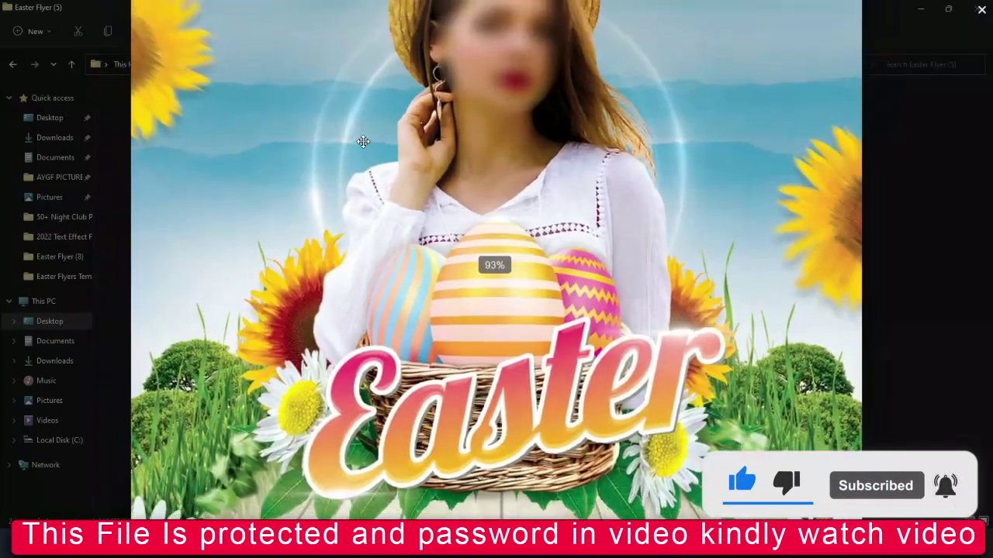
scroll(363, 142, "down", 1)
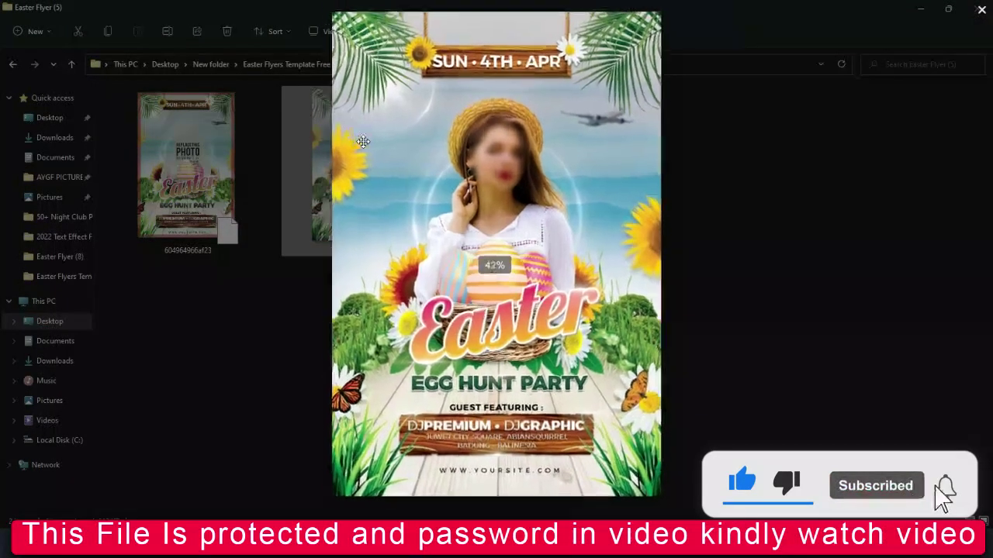
scroll(363, 141, "up", 2)
scroll(363, 142, "down", 3)
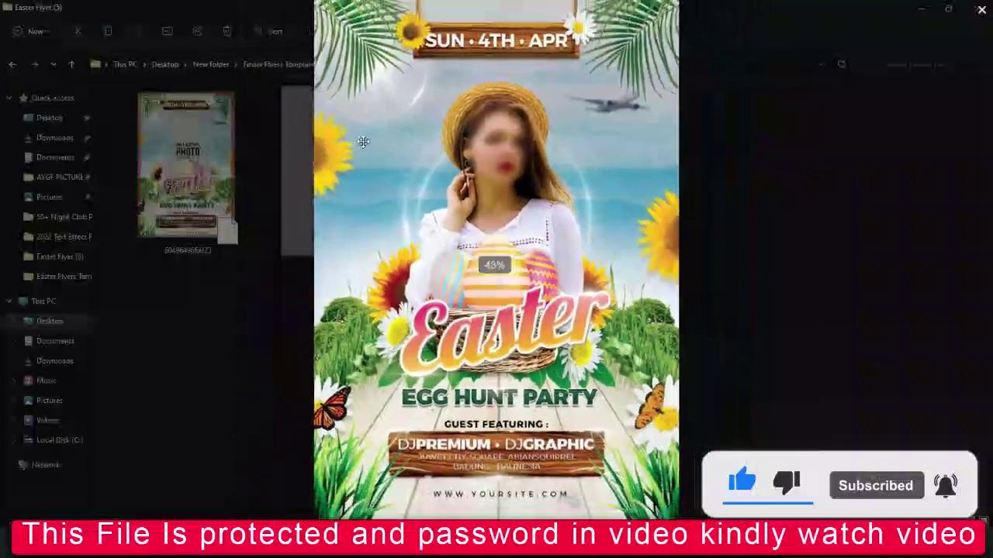
key("Escape")
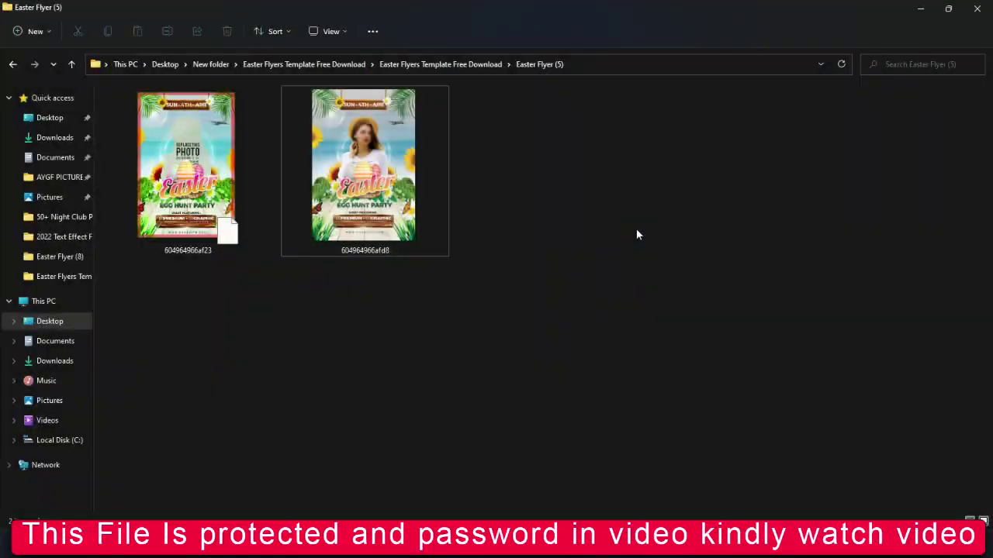
key("alt+Up")
double_click(465, 146)
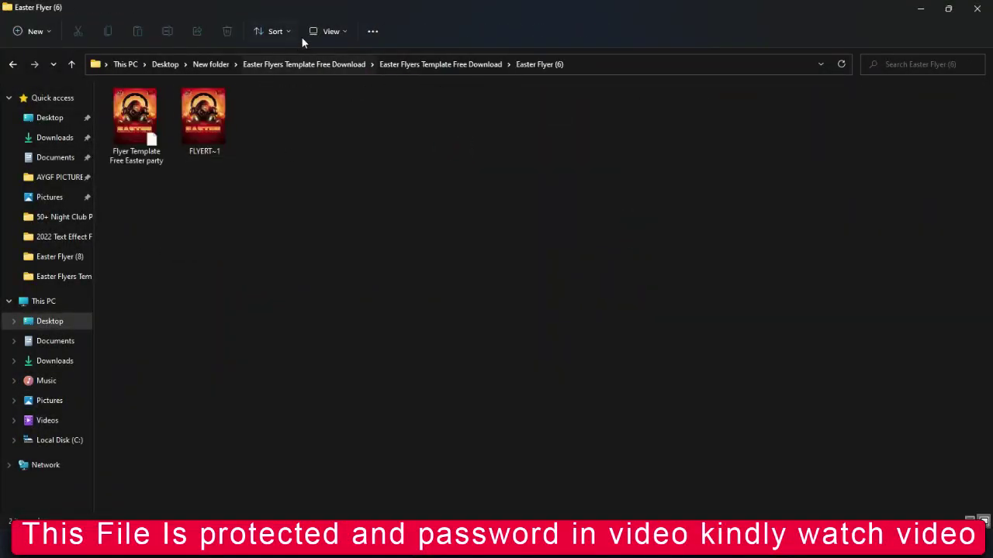
View Easter Flyer (6) as extra large thumbnails, close the red party flyer, go back up.
left_click(325, 31)
left_click(318, 59)
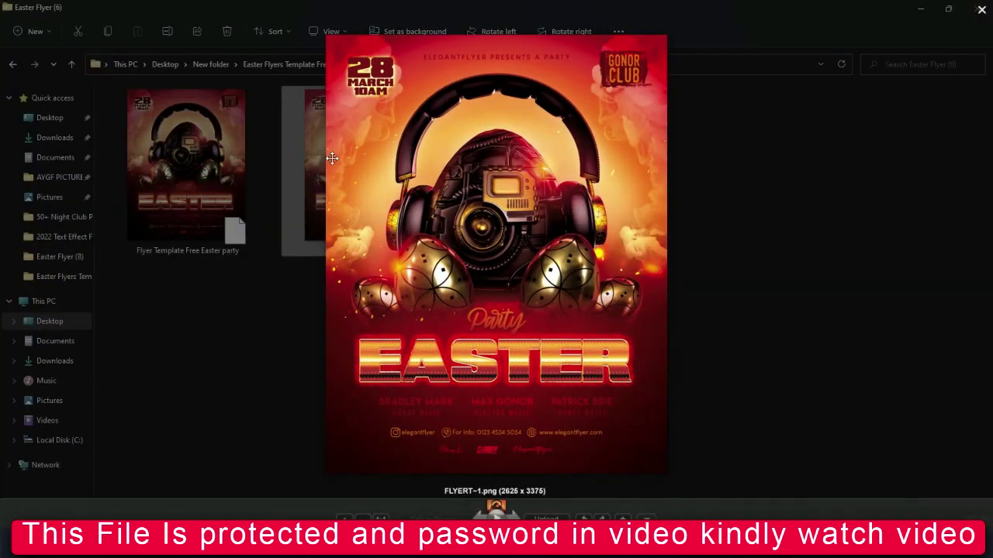
left_click(978, 11)
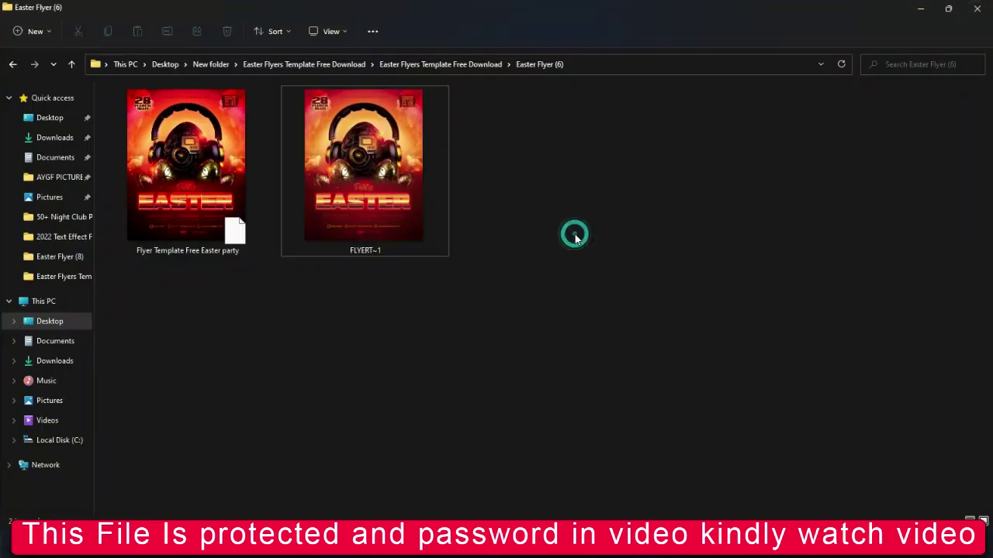
key("alt+Left")
Open Easter Flyer (7) with larger thumbnails and preview the Easter Weekend flyer.
double_click(533, 148)
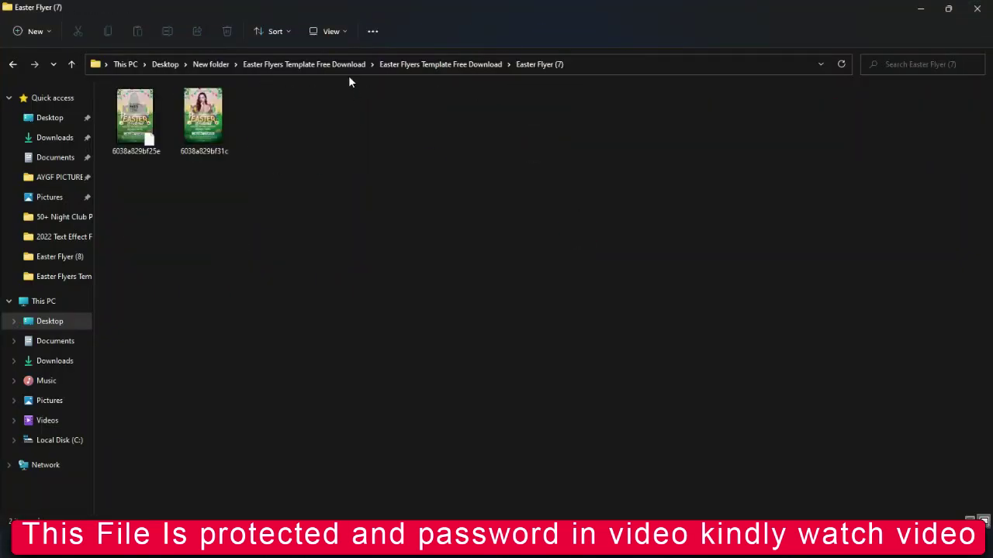
left_click(324, 34)
left_click(326, 64)
double_click(358, 162)
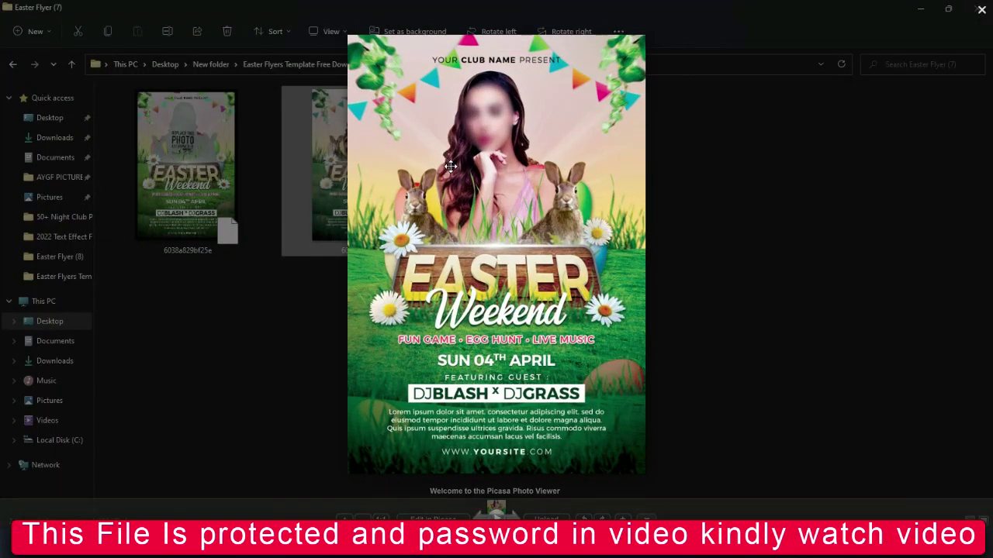
Zoom and pan across the Easter Weekend flyer's Lorem ipsum text, then return to the folder list.
scroll(450, 166, "up", 2)
scroll(449, 166, "up", 1)
scroll(473, 186, "up", 1)
scroll(504, 218, "up", 1)
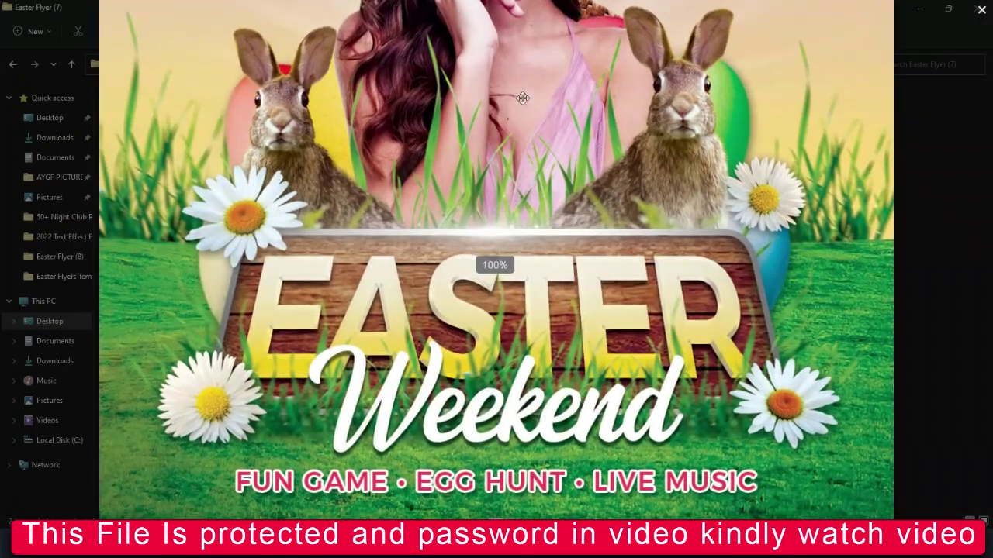
scroll(530, 239, "up", 1)
scroll(530, 239, "down", 2)
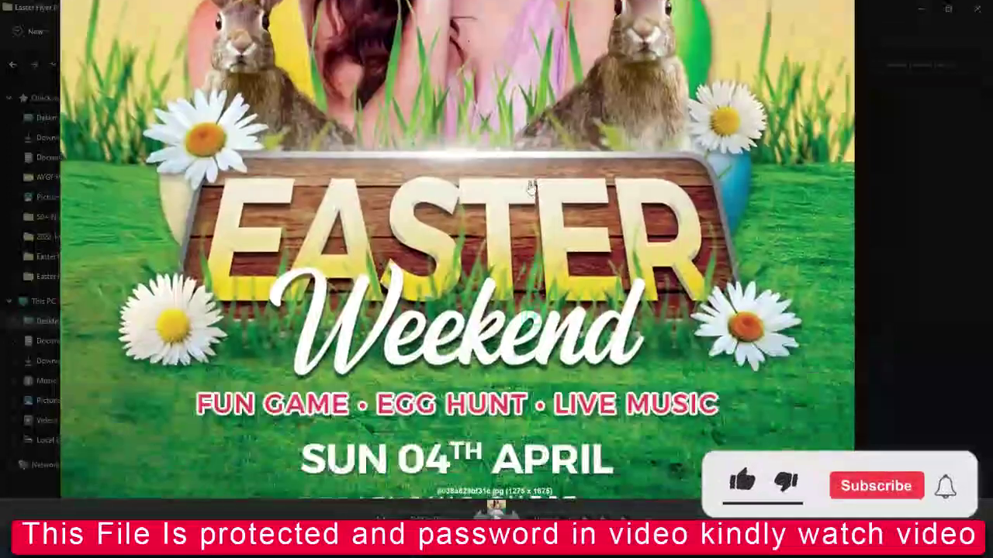
scroll(527, 338, "up", 2)
left_click_drag(527, 338, 535, 266)
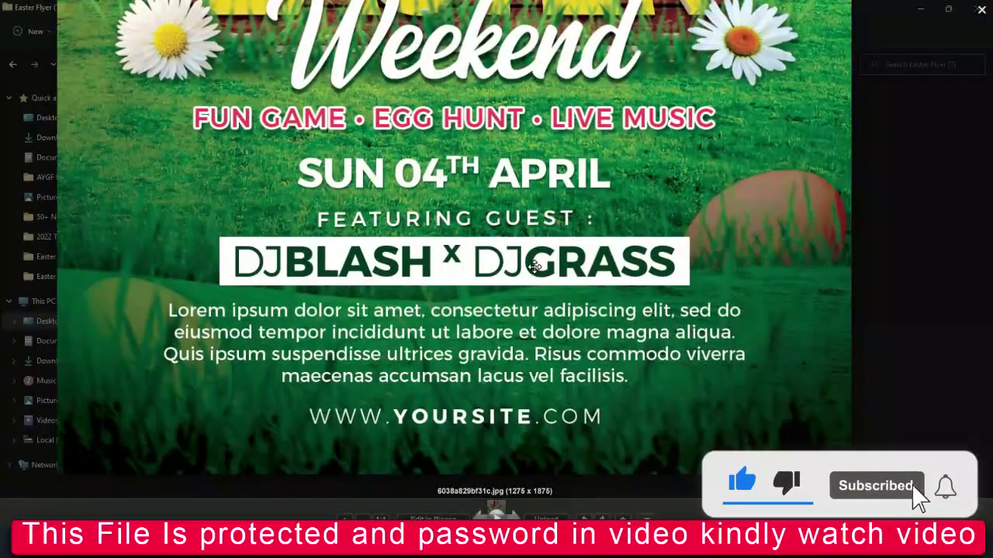
scroll(534, 266, "down", 1)
scroll(543, 268, "down", 2)
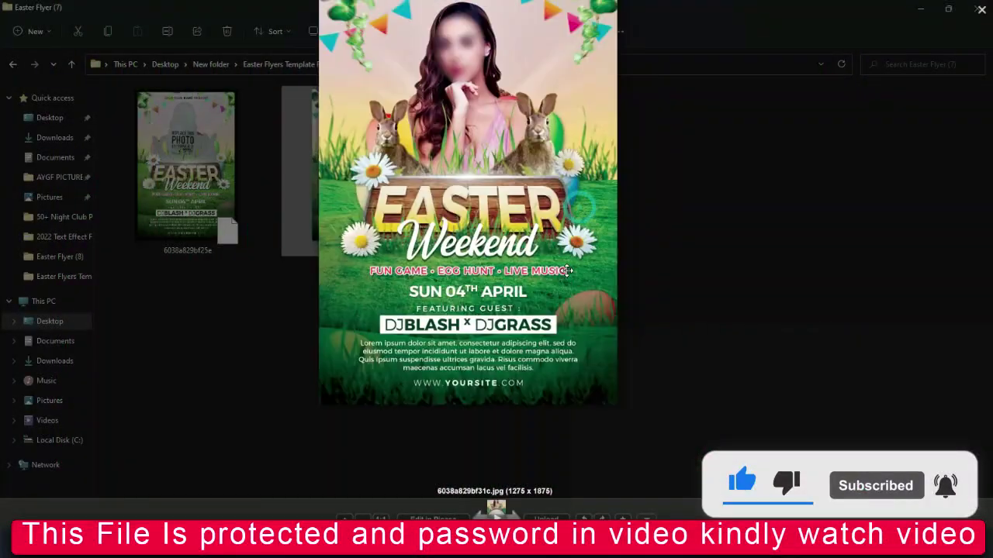
key("Escape")
key("BackSpace")
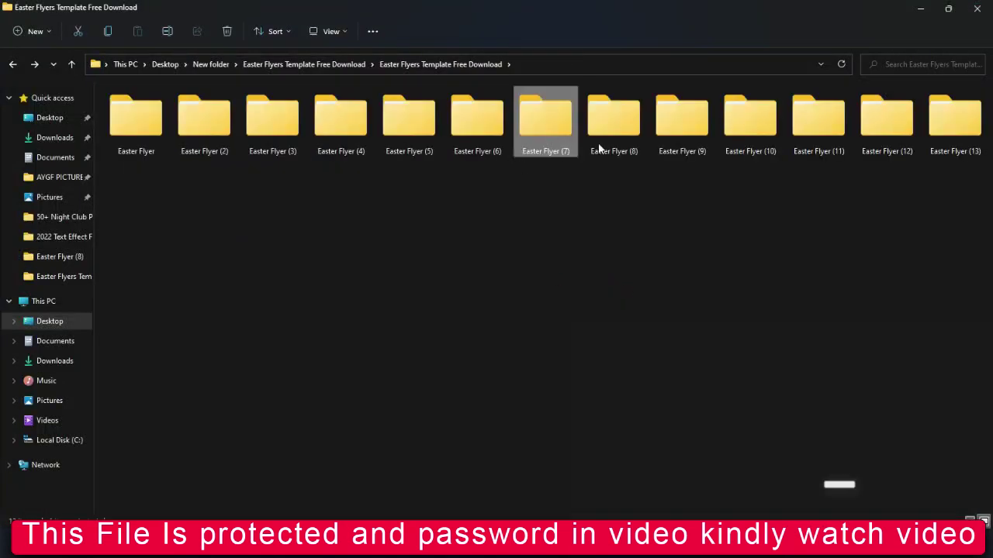
Preview the Happy Easter Day flyer from Easter Flyer (8) and return to the folder list.
double_click(598, 149)
left_click(325, 31)
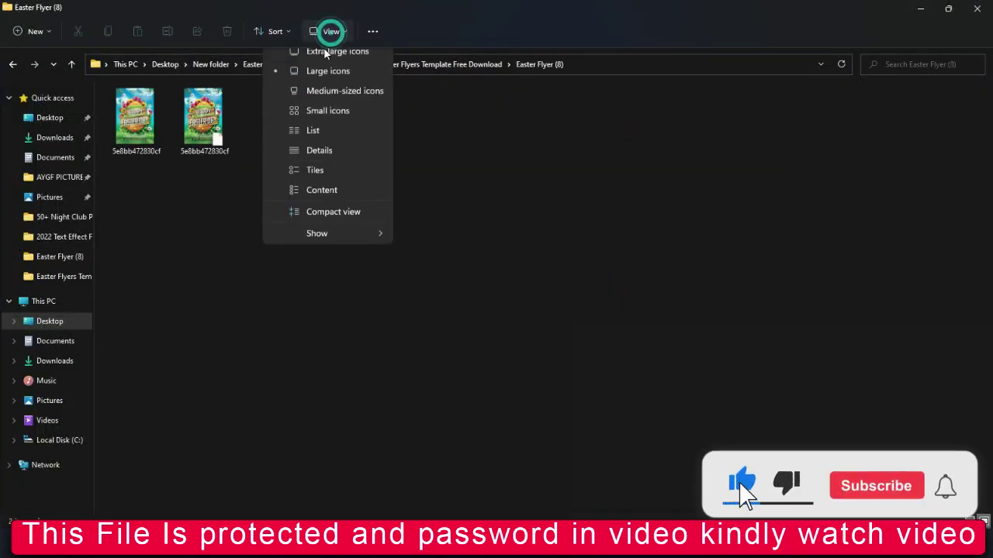
left_click(295, 70)
double_click(224, 166)
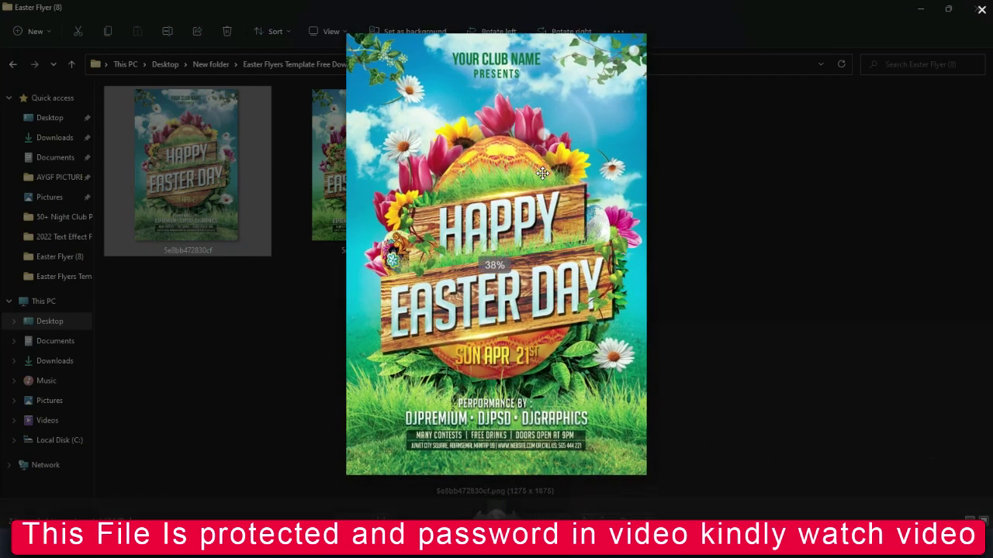
scroll(542, 173, "up", 2)
scroll(542, 173, "down", 2)
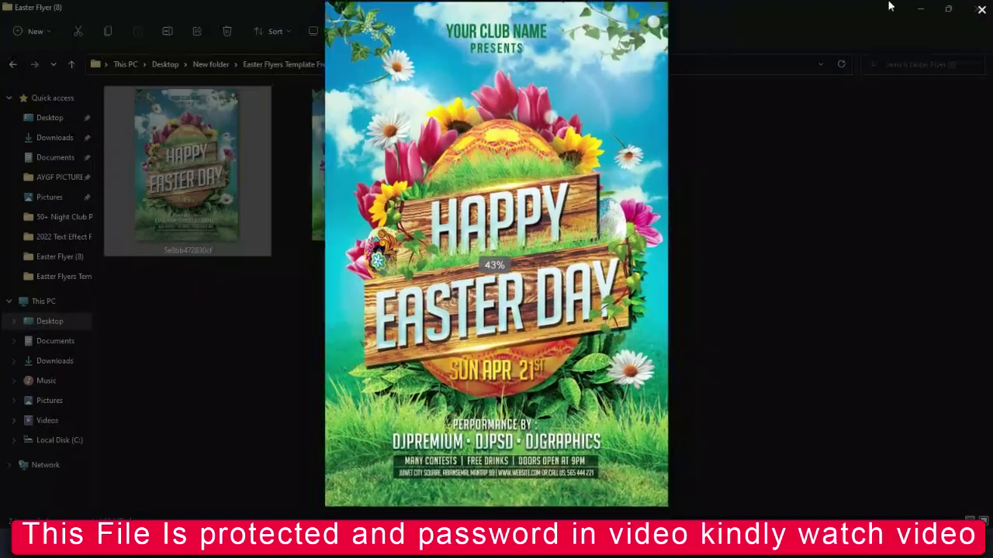
left_click(696, 224)
key("BackSpace")
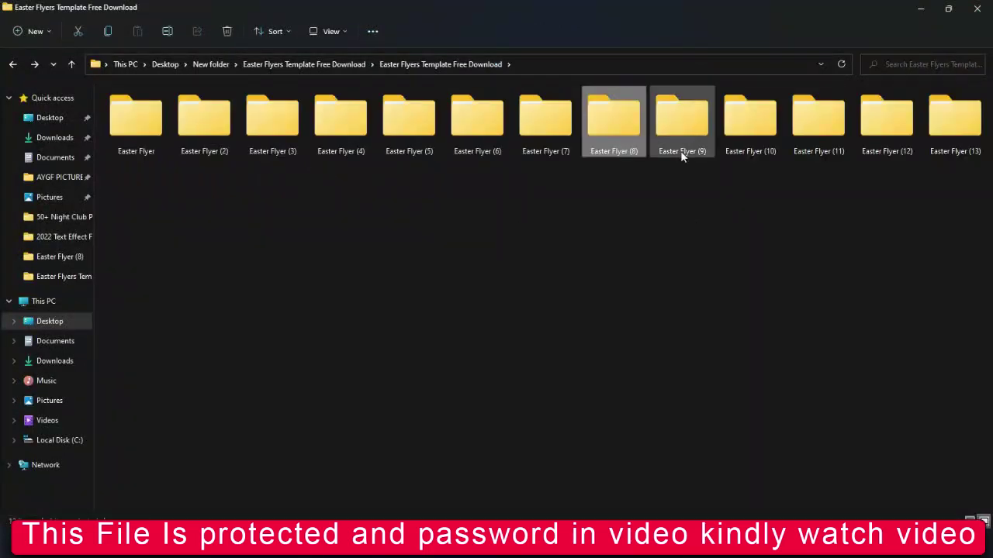
Preview the Easter Celebration flyer from Easter Flyer (9) and return to the folder list.
double_click(680, 151)
left_click(329, 31)
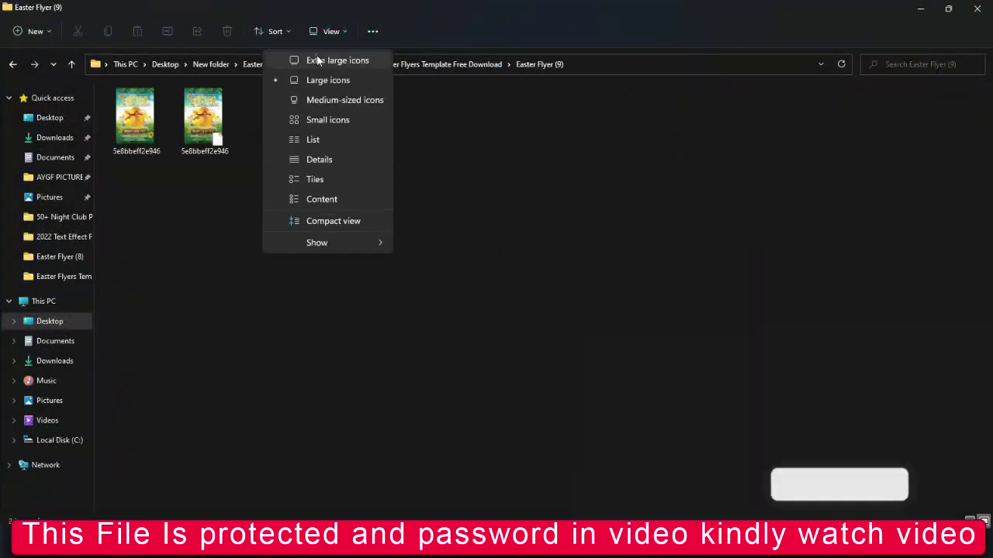
left_click(314, 59)
left_click(239, 138)
double_click(244, 141)
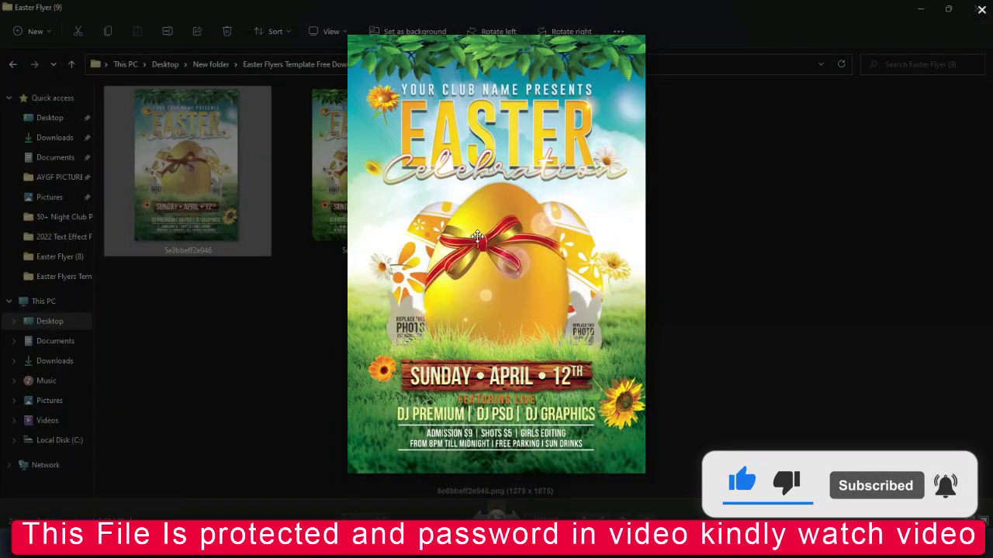
scroll(477, 236, "up", 3)
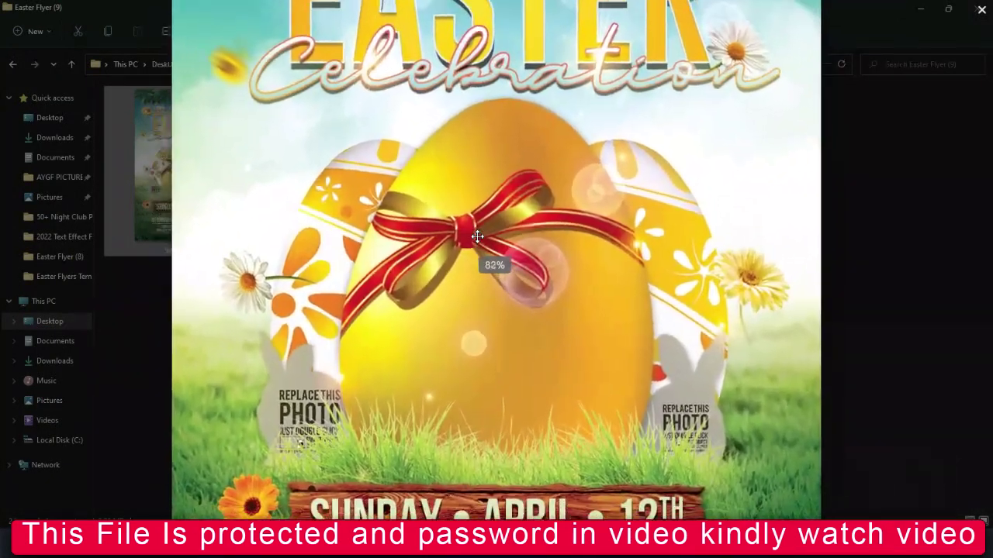
scroll(477, 236, "down", 3)
scroll(477, 235, "up", 2)
scroll(477, 236, "down", 2)
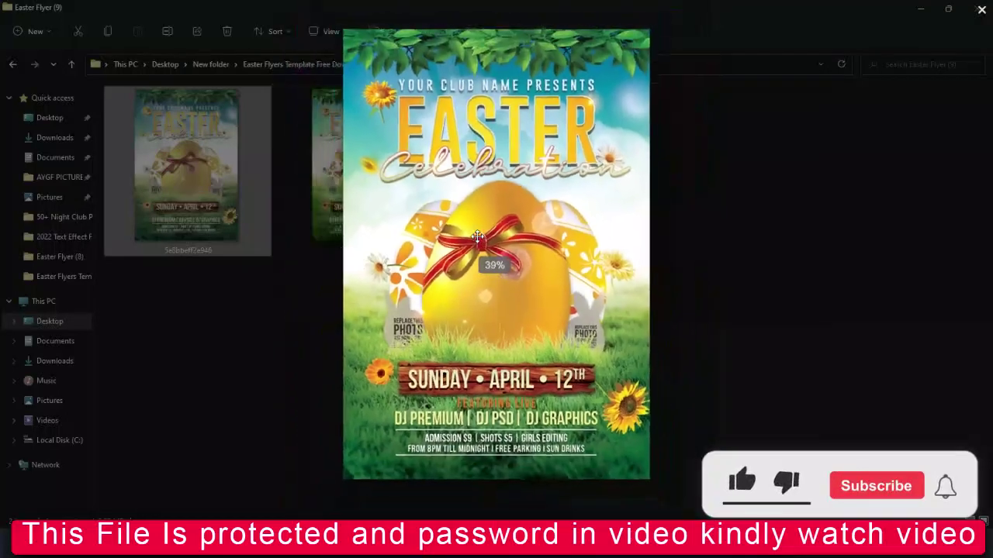
left_click(663, 286)
key("BackSpace")
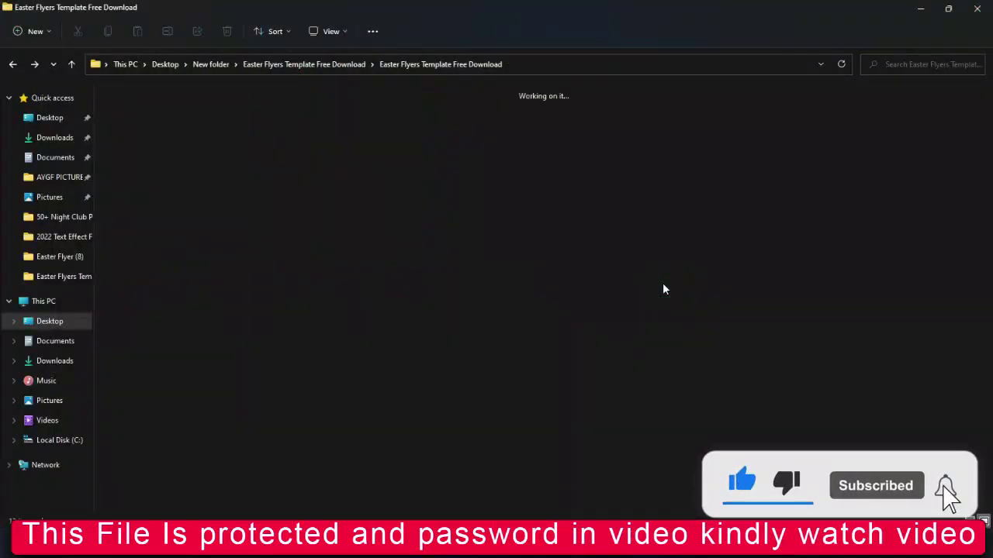
Preview the Easter Flyer (10) flyer as extra large thumbnails and in the photo viewer.
double_click(743, 128)
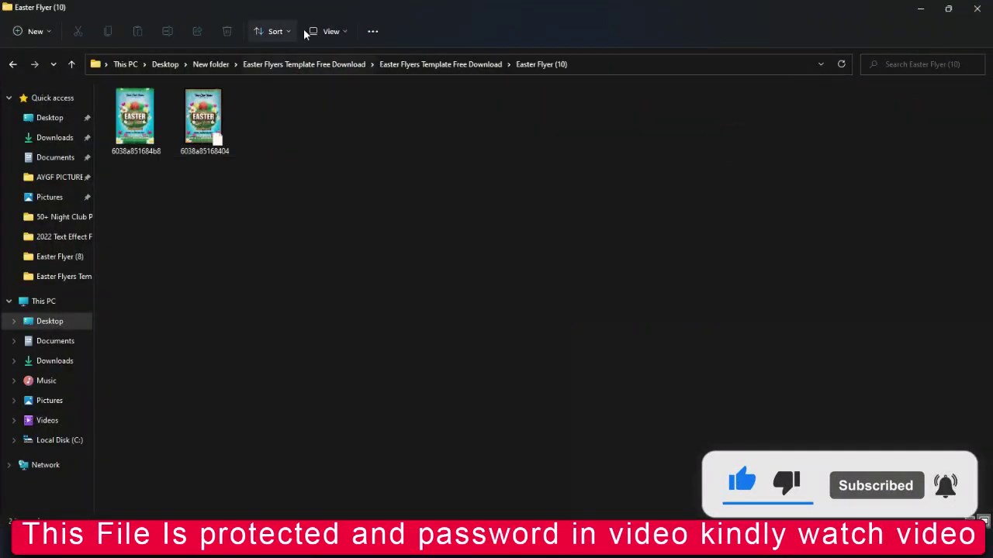
left_click(328, 31)
left_click(332, 55)
left_click(202, 142)
double_click(201, 142)
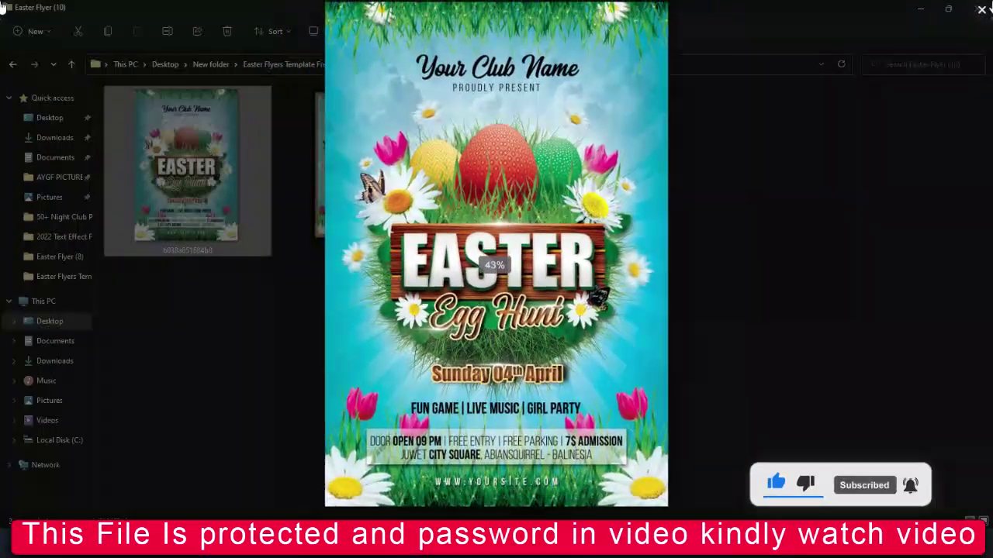
key("Escape")
key("BackSpace")
Preview the Easter Flyer (11) flyer in the photo viewer.
double_click(830, 137)
left_click(330, 31)
left_click(333, 60)
double_click(239, 138)
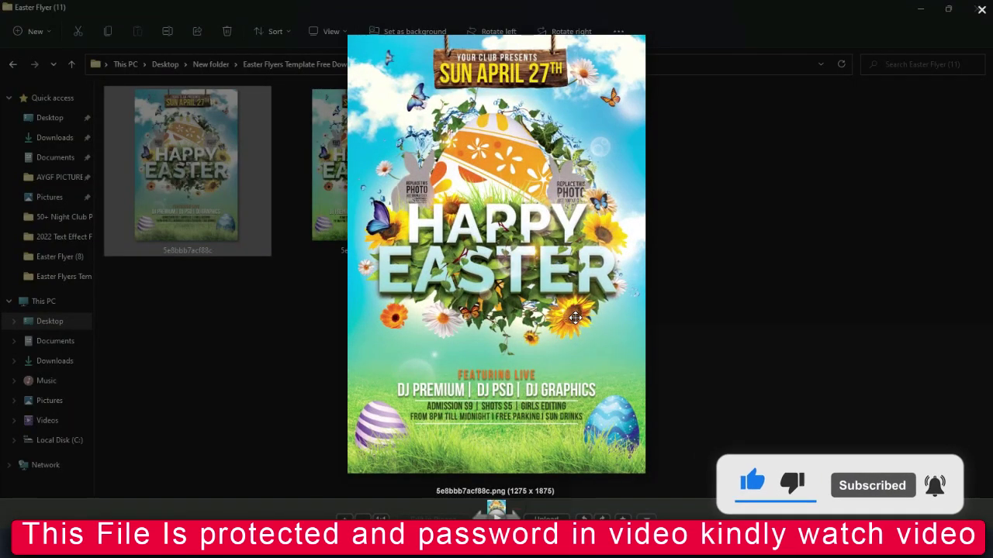
scroll(574, 317, "up", 3)
scroll(574, 317, "down", 5)
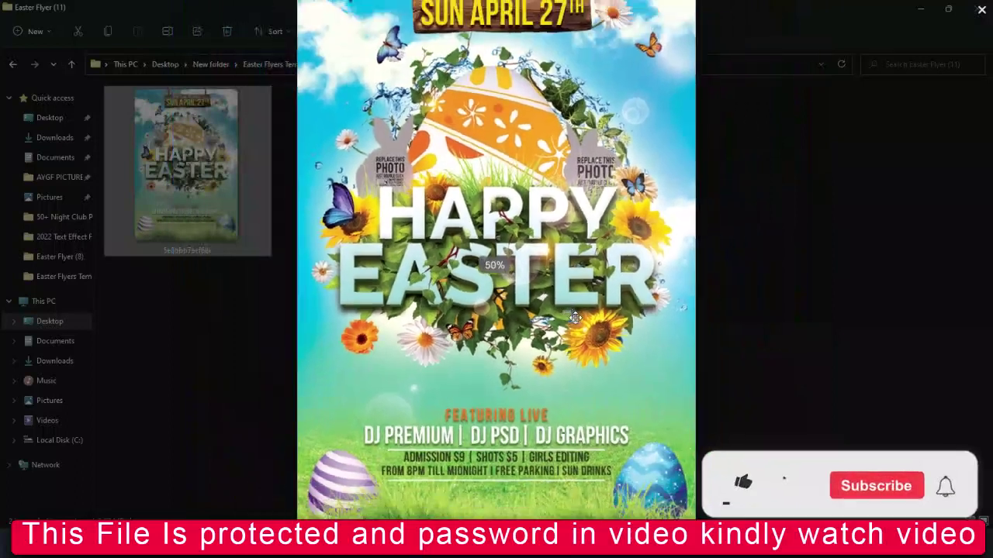
key("Escape")
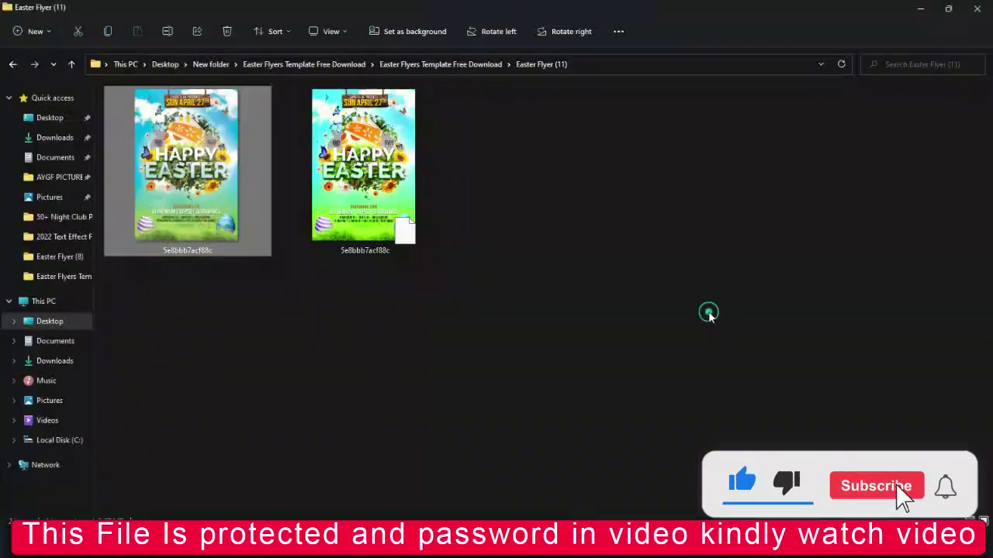
key("alt+Up")
Preview Easter Flyer (12)'s Egg Hunt Party flyer, panning to its title and APRIL 21 text.
double_click(887, 134)
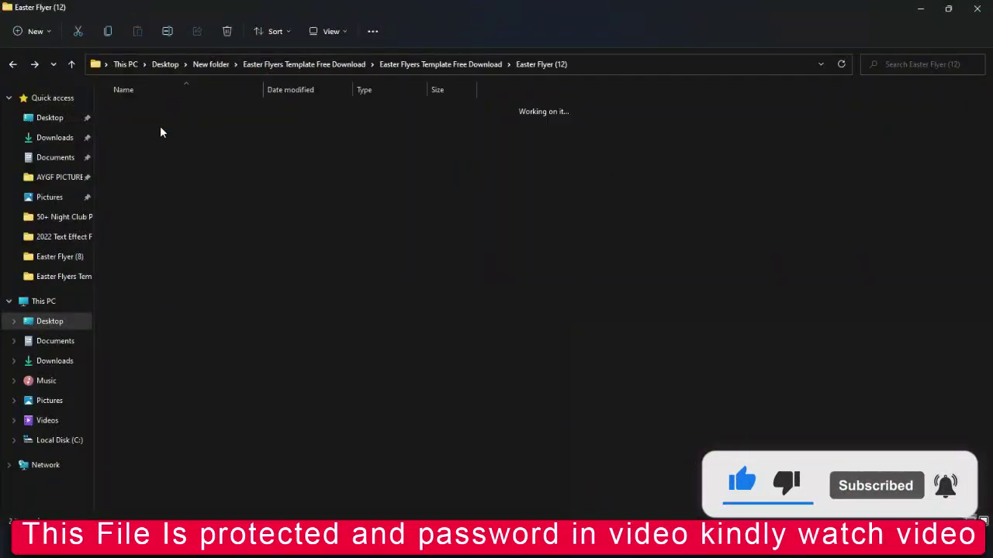
left_click(323, 31)
left_click(282, 59)
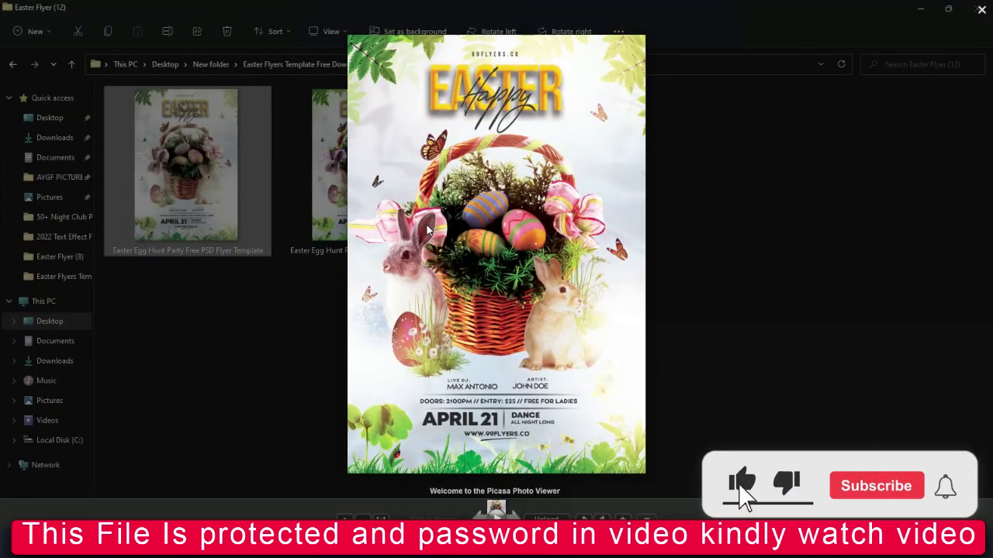
scroll(427, 228, "up", 1)
scroll(427, 227, "up", 2)
scroll(425, 224, "up", 1)
scroll(425, 223, "up", 1)
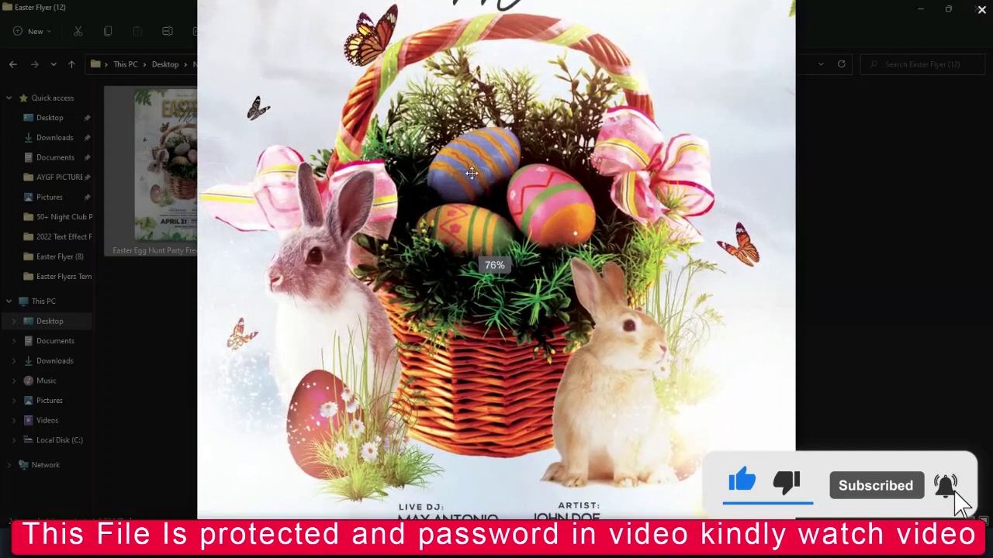
left_click_drag(471, 174, 481, 249)
mouse_move(546, 345)
left_mouse_down()
mouse_move(536, 313)
mouse_move(535, 132)
left_mouse_up()
left_click_drag(610, 361, 613, 428)
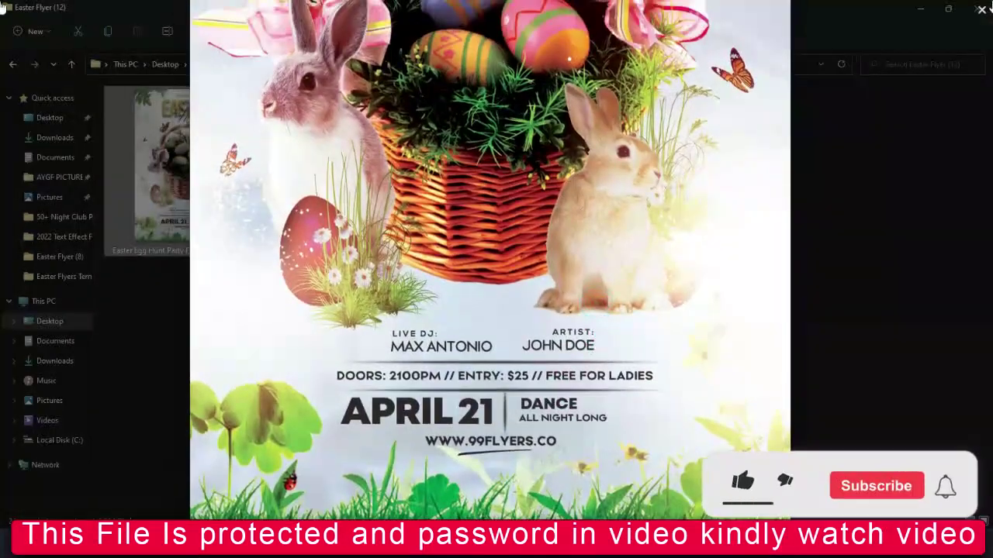
key("Escape")
left_click(569, 348)
key("alt+Up")
Preview the Easter_Day_Party_Flyer image in Easter Flyer (13), then return to the folder list.
left_click(945, 131)
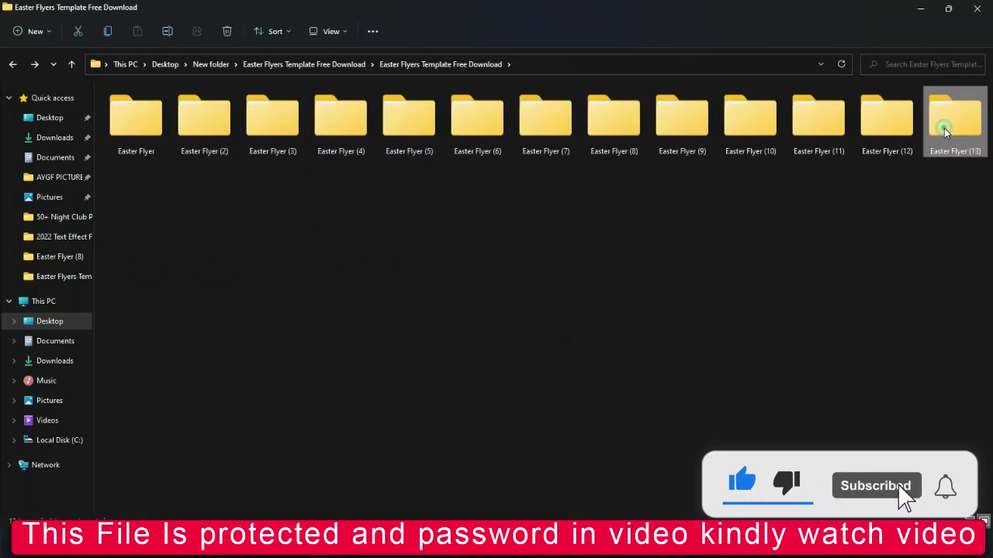
double_click(944, 131)
left_click(326, 31)
left_click(333, 58)
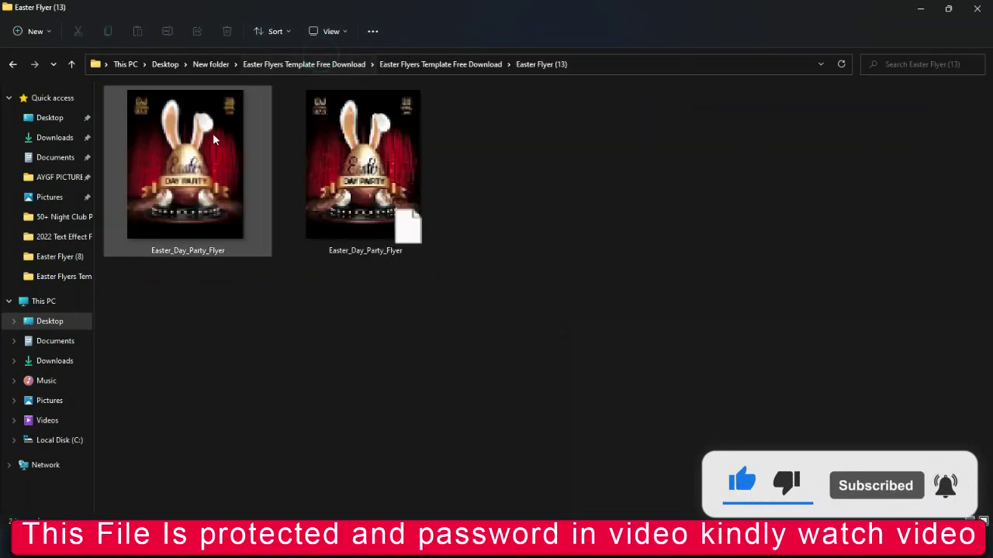
double_click(215, 140)
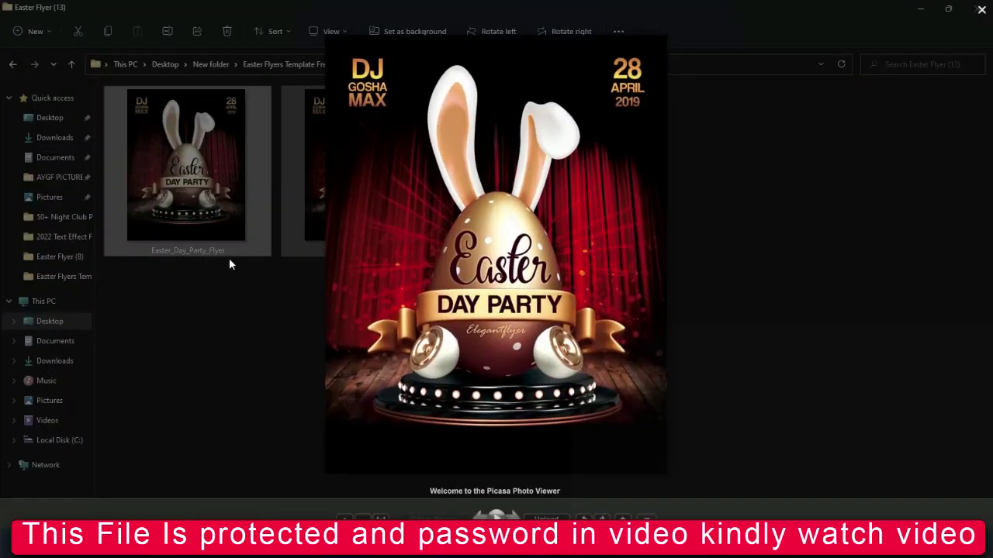
key("Escape")
key("alt+Up")
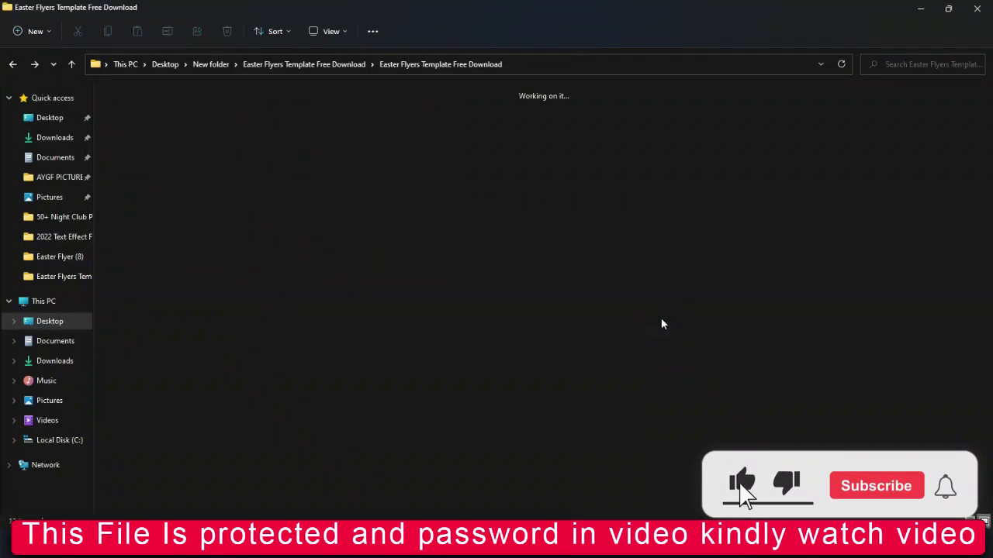
Open the Egg Hunt Party PSD from Easter Flyer (5), declining the text-layer update.
double_click(417, 151)
left_click(220, 180)
left_click_drag(478, 198, 232, 193)
left_click(208, 196)
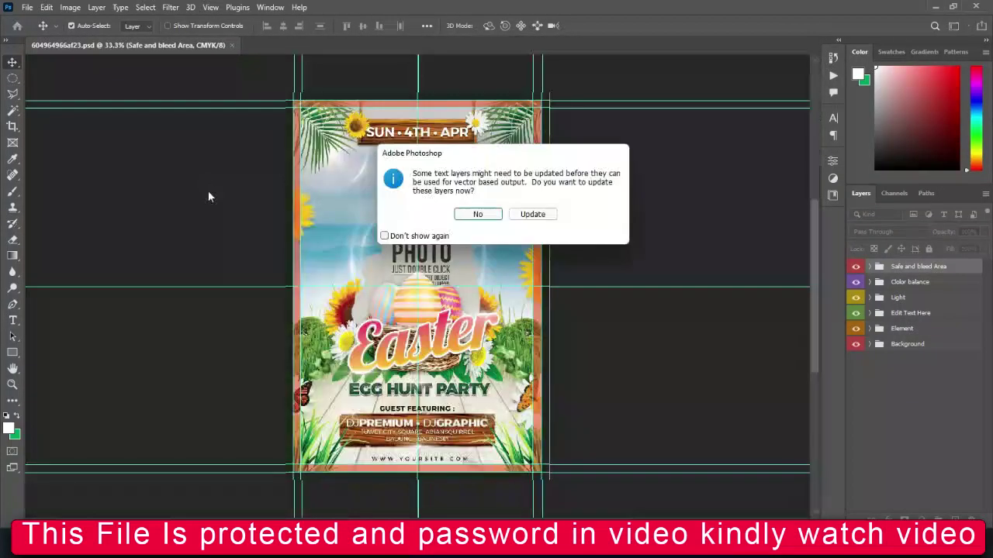
left_click(466, 215)
Expand the Element and placeholder image groups and select the Replace Me layer.
scroll(457, 341, "up", 1)
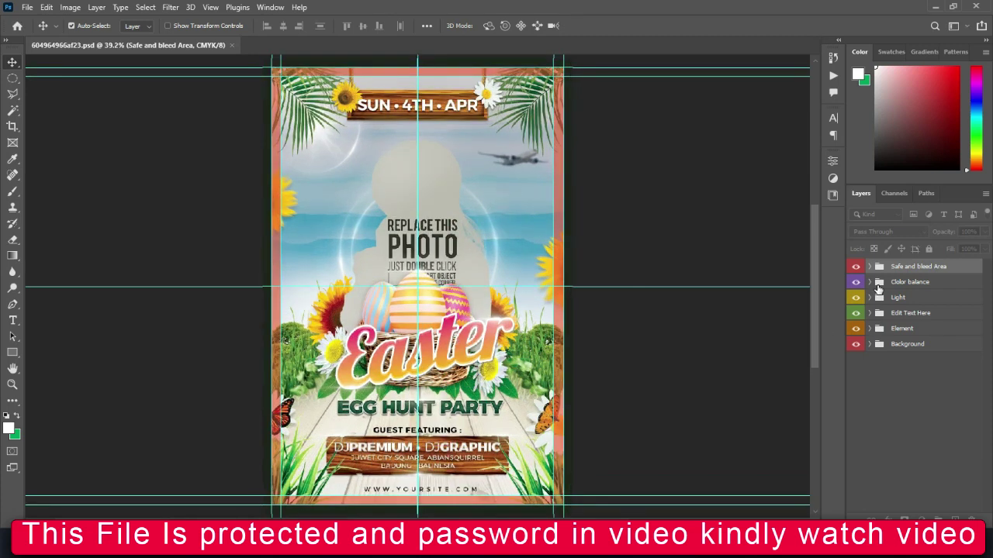
left_click(869, 329)
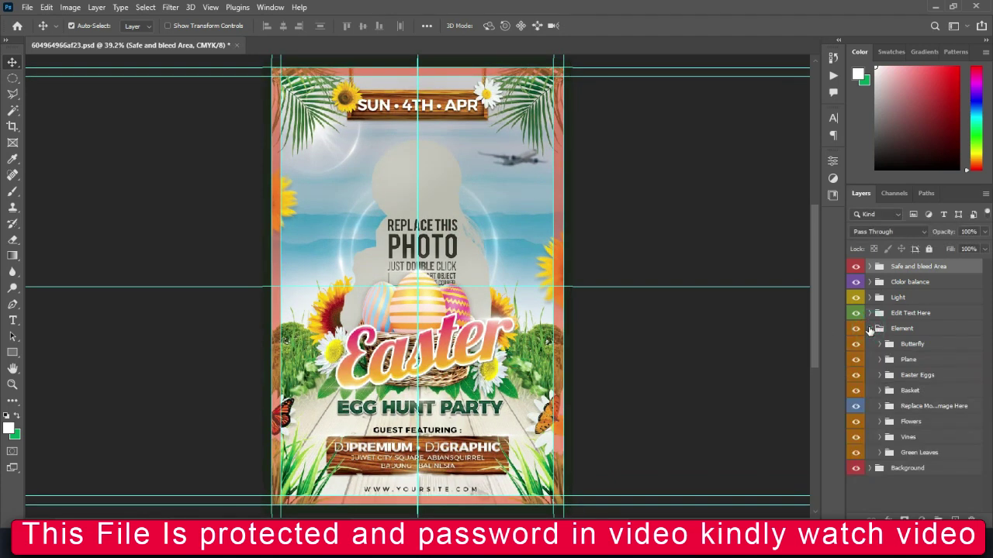
left_click(880, 405)
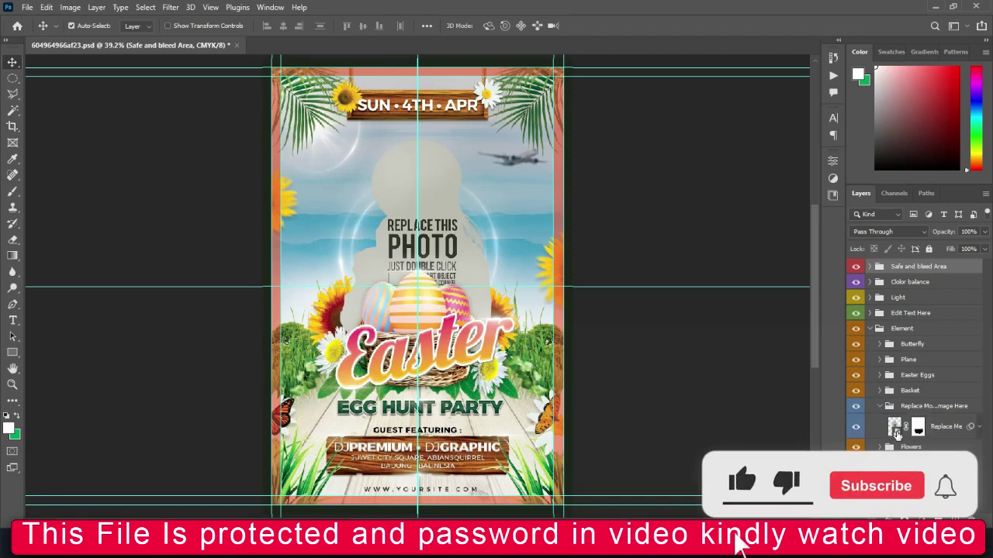
left_click(896, 432)
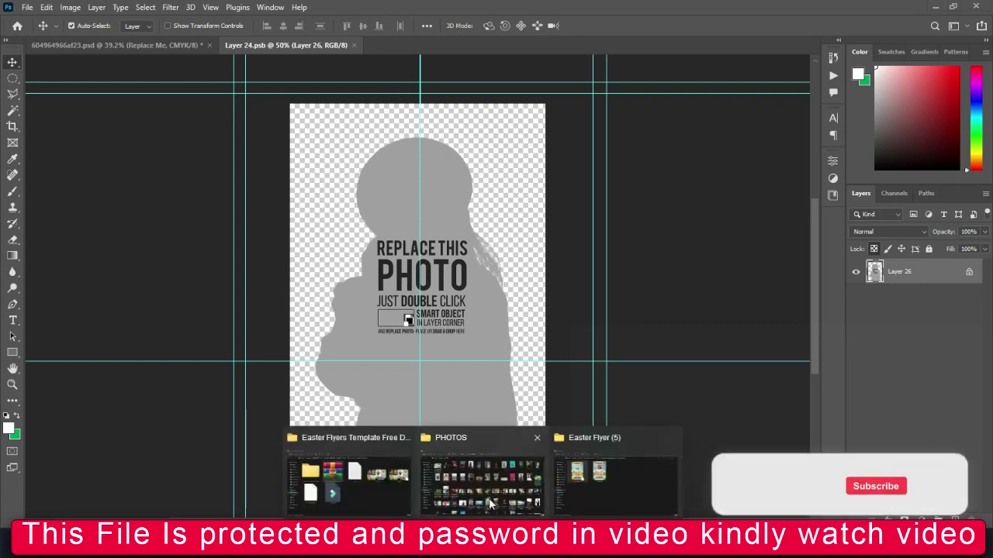
Go from PHOTOS to the Desktop's New folder (2) and select the 3-2-couple-png-pic cut-out.
left_click(476, 457)
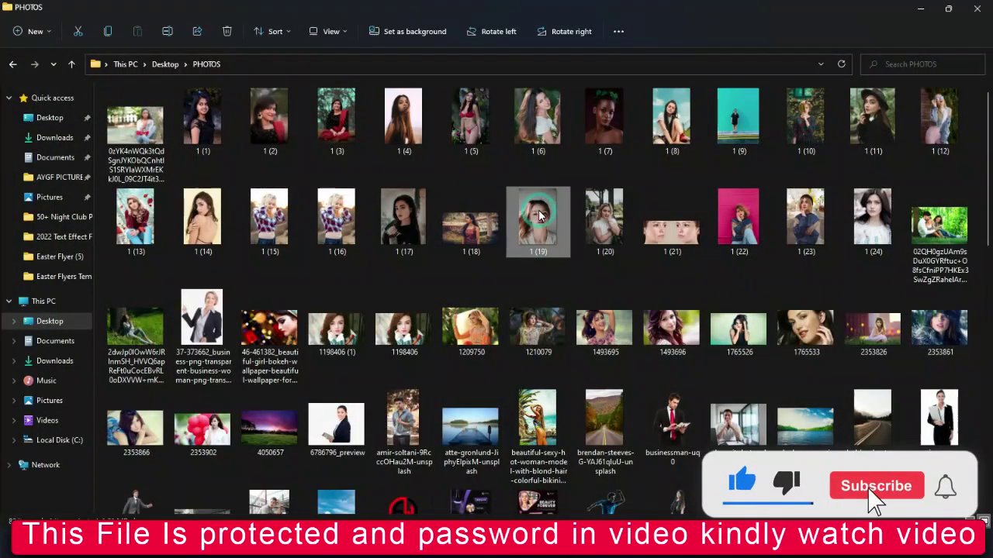
left_click(534, 124)
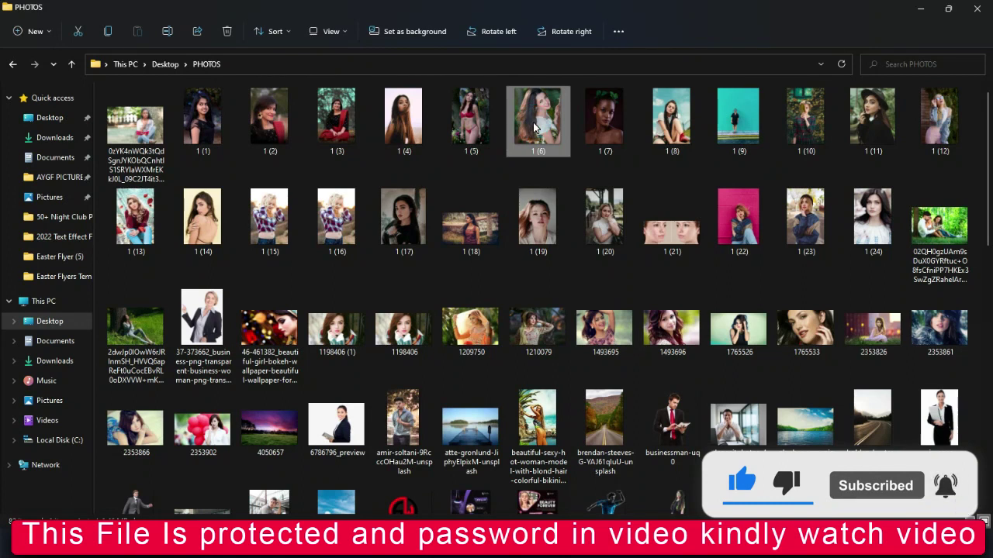
key("alt+Up")
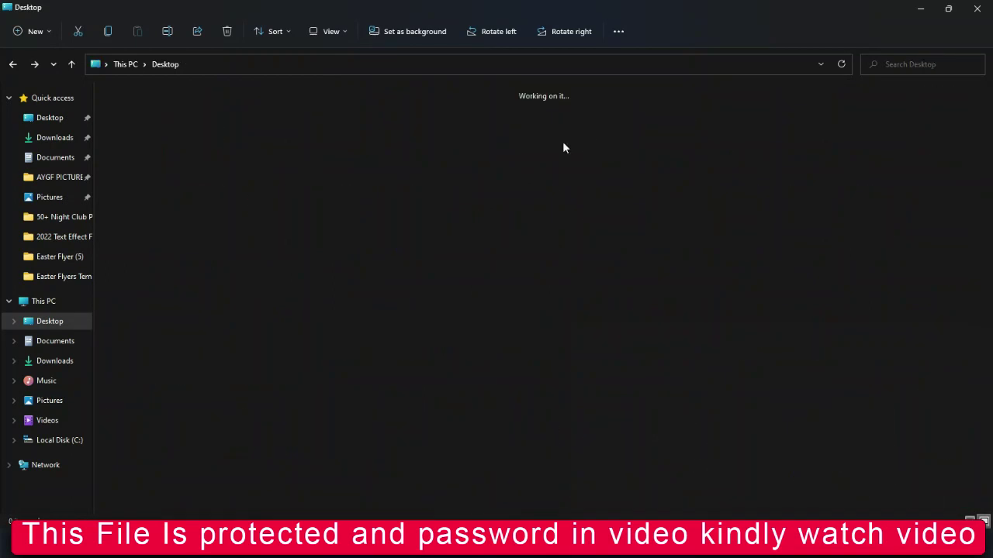
double_click(553, 134)
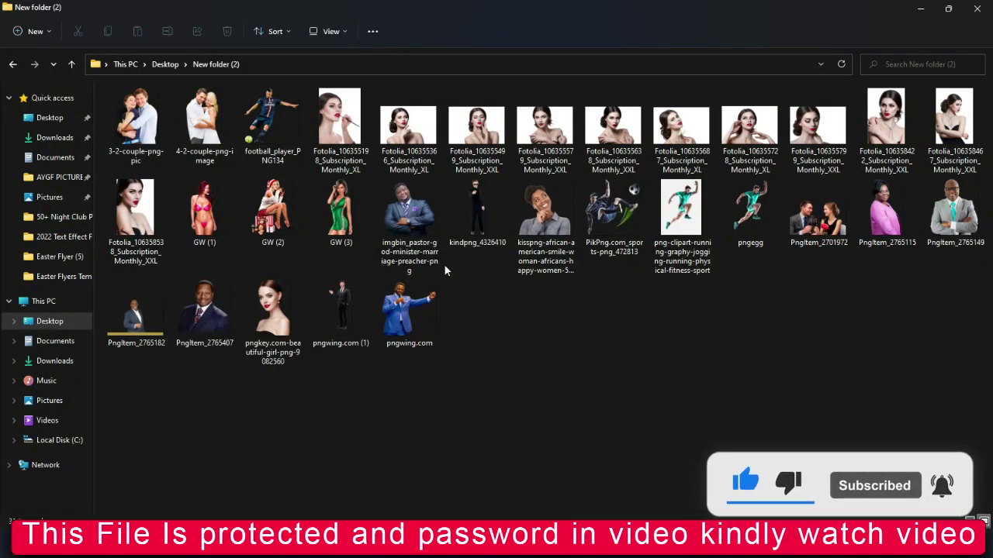
left_click(283, 215)
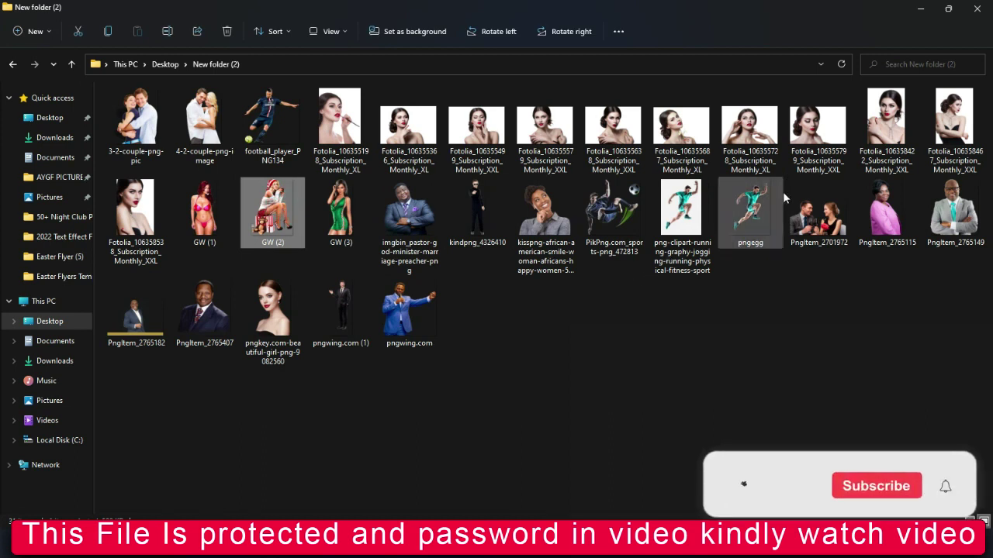
left_click(818, 209)
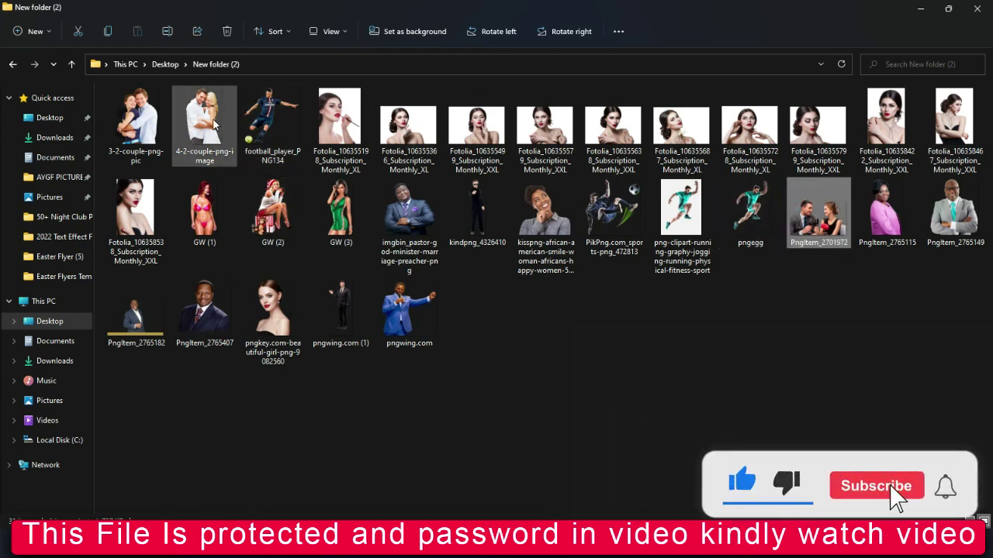
left_click(135, 122)
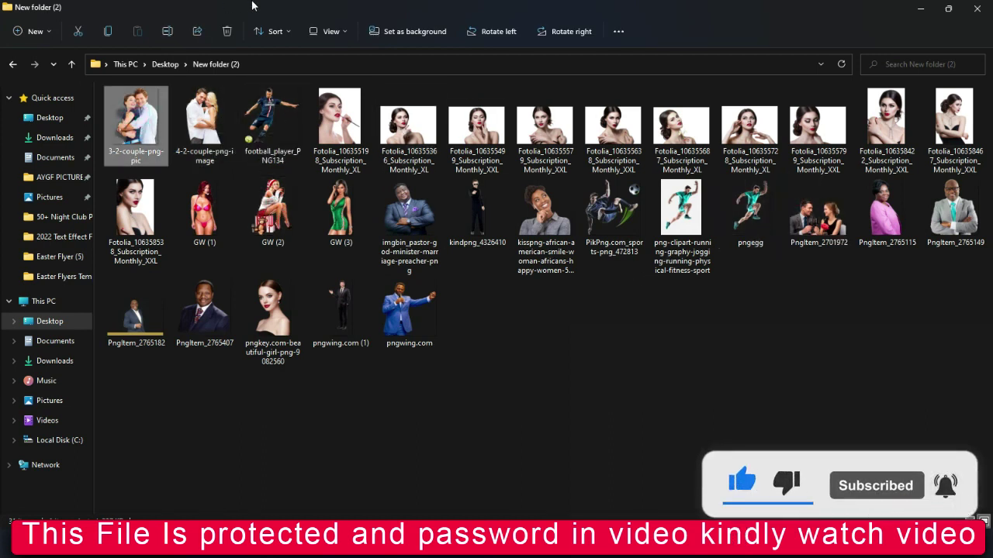
Drop the 3-2-couple-png-pic cut-out into Layer 24.psb at 60.16% scale and save it.
double_click(241, 6)
left_click_drag(232, 222, 369, 253)
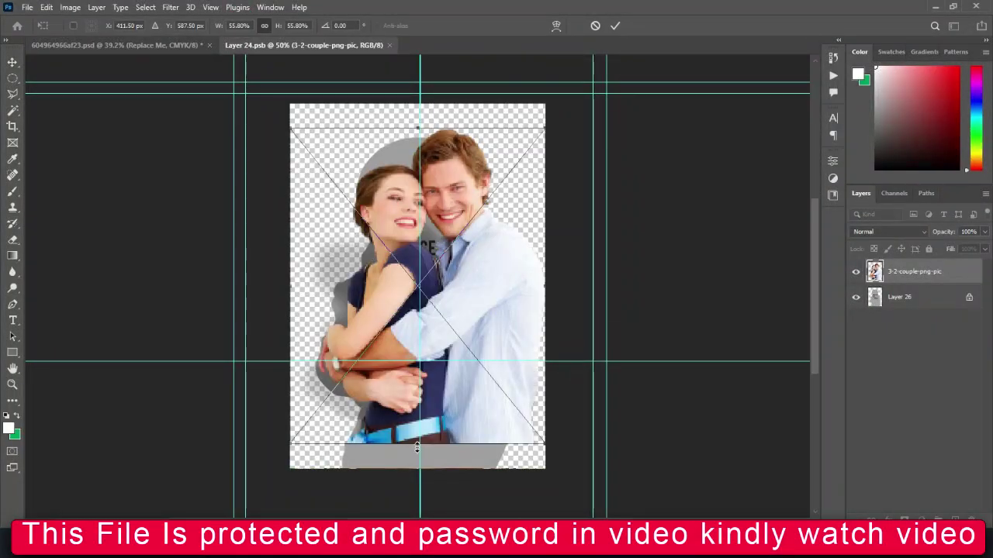
left_click_drag(417, 447, 416, 469)
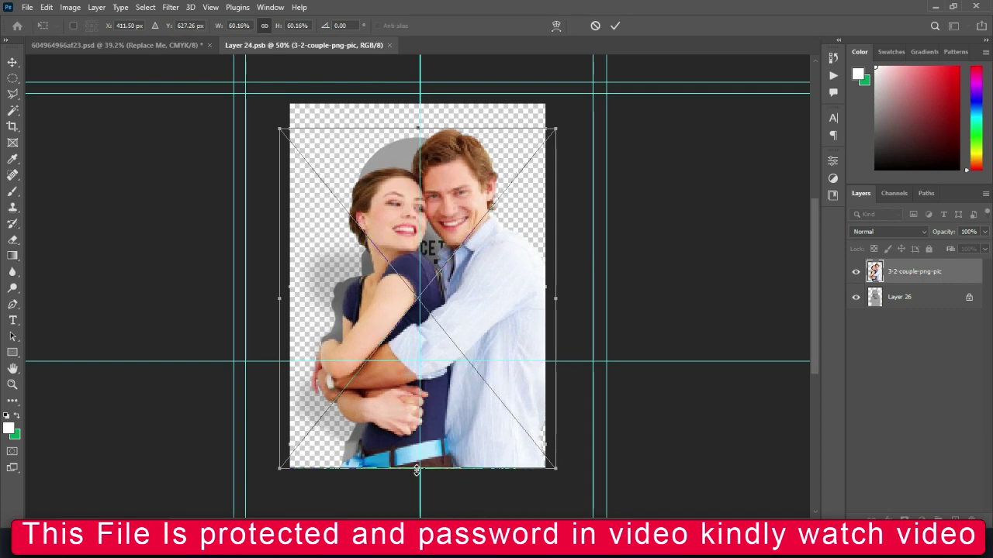
key("Return")
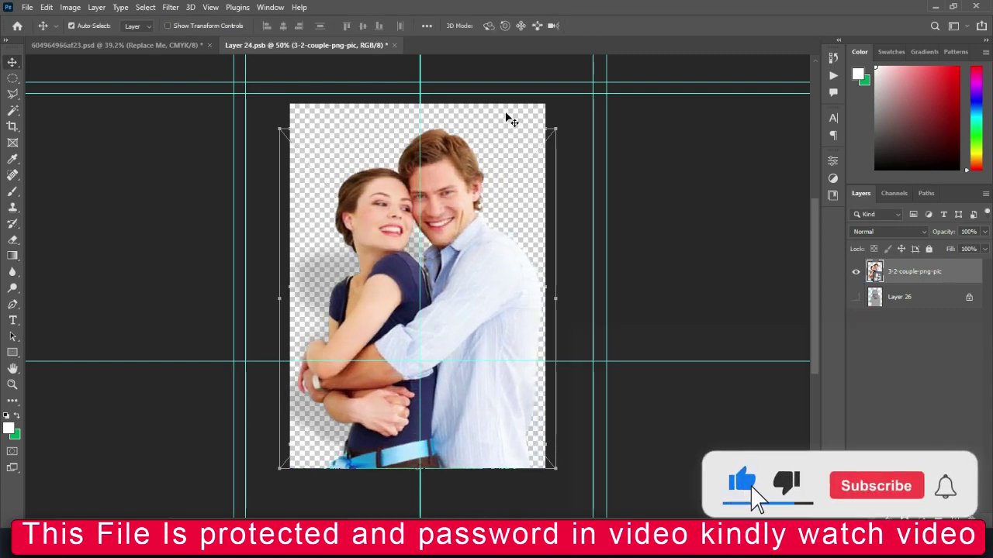
left_click(394, 46)
left_click(452, 209)
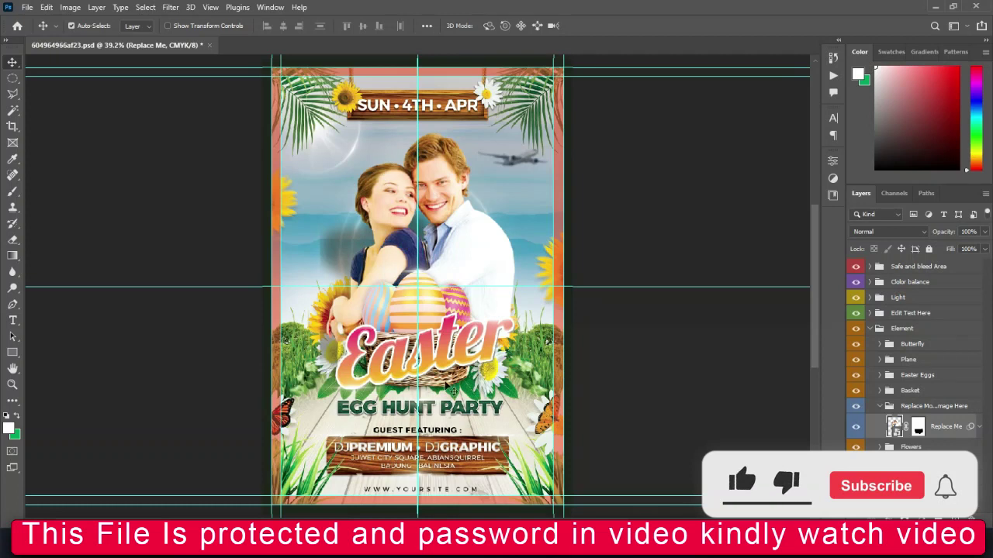
left_click(458, 344)
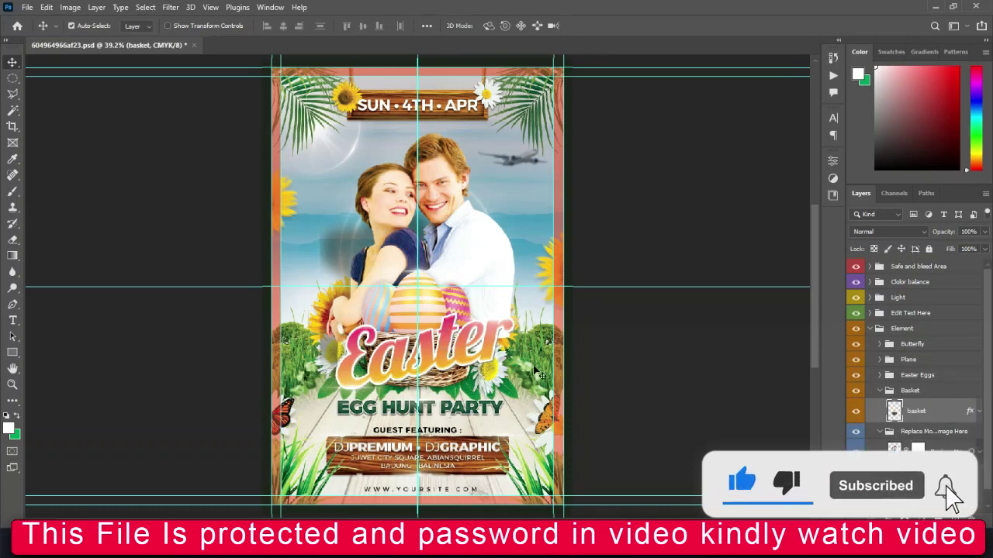
left_click(500, 355)
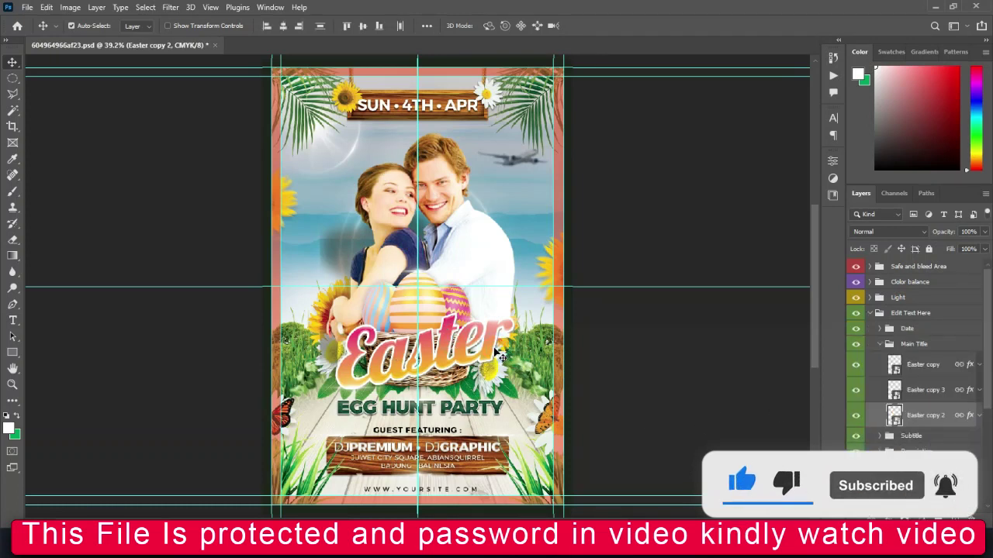
left_click(482, 411)
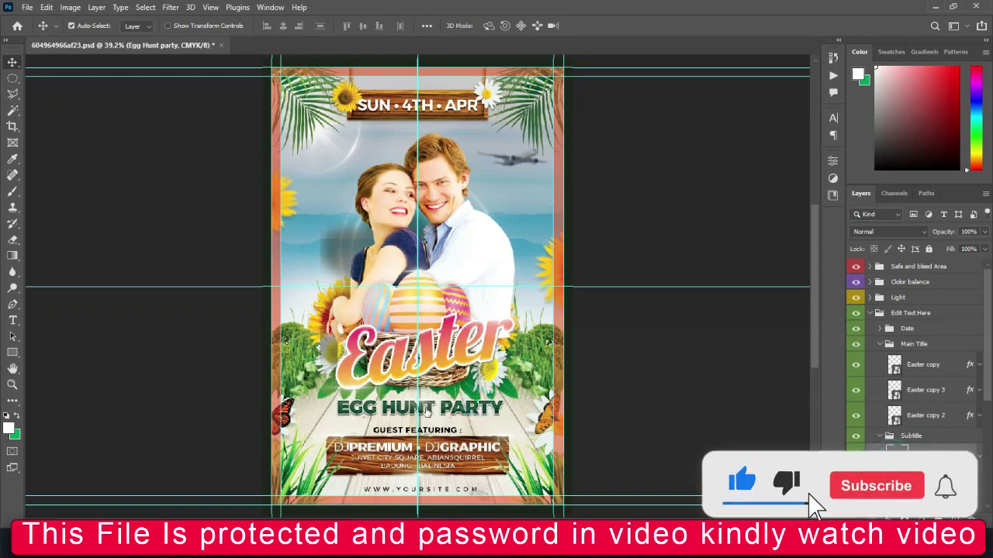
double_click(445, 416)
type("FLYER")
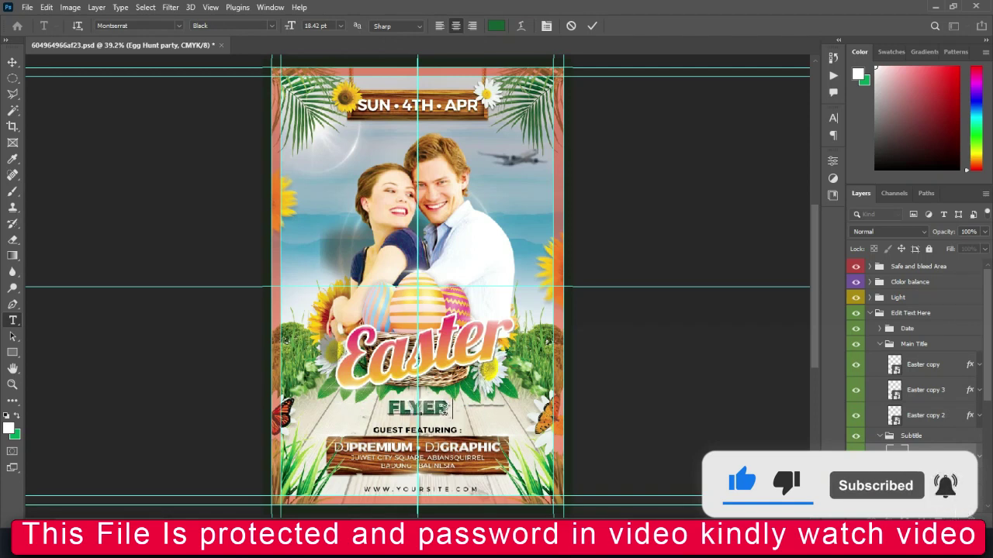
type("DE")
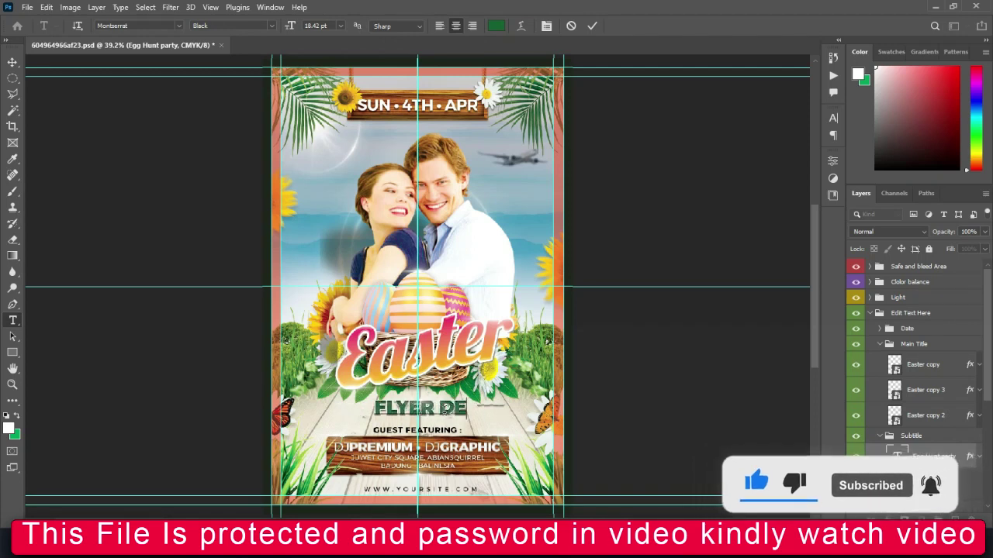
type("SIGNS")
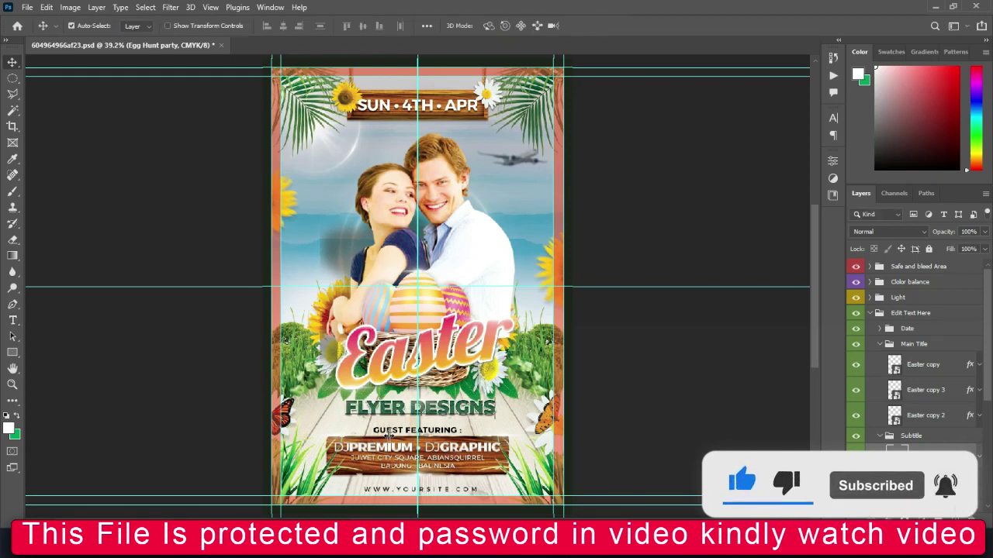
key("ctrl+plus")
key("ctrl+plus")
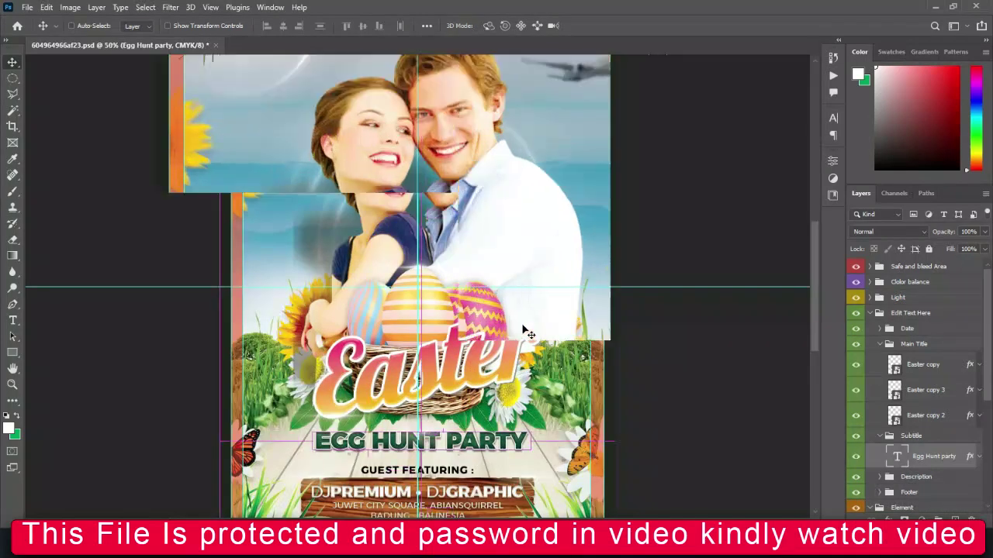
scroll(815, 290, "down", 5)
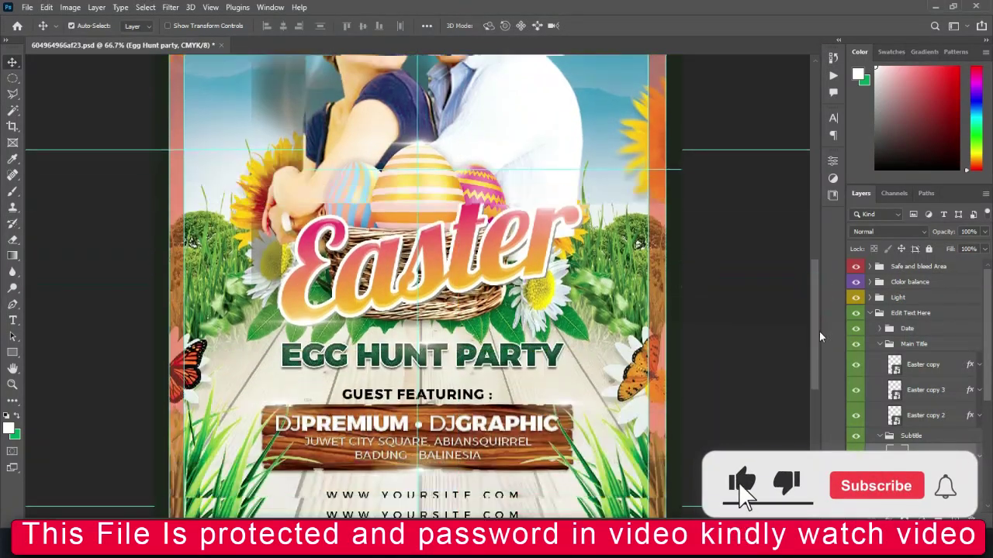
scroll(822, 353, "down", 3)
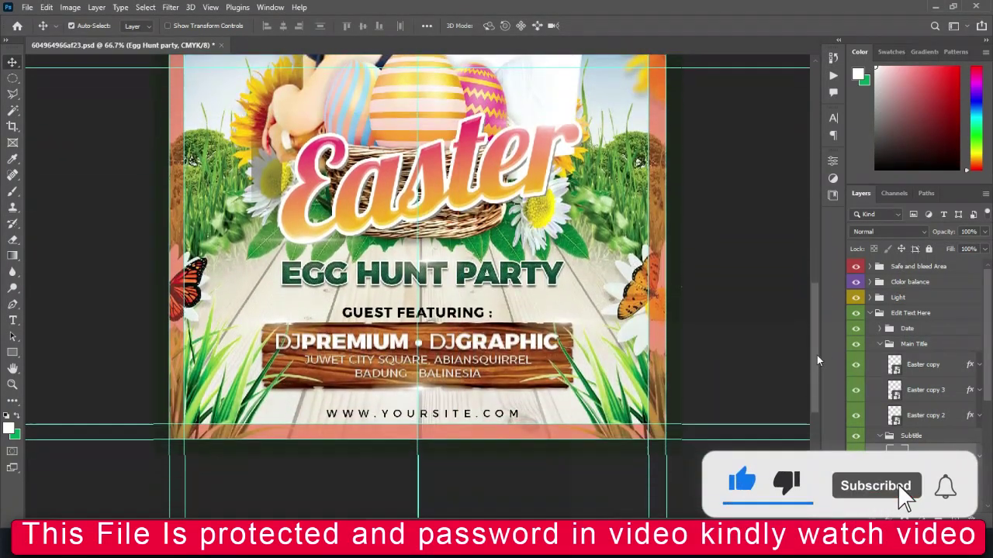
left_click(451, 316)
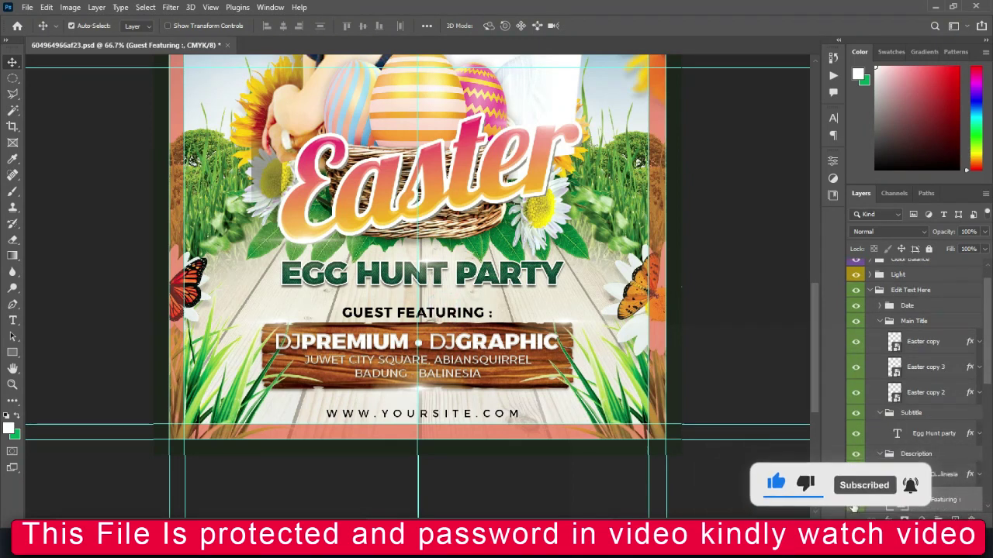
left_click(853, 504)
left_click(394, 362)
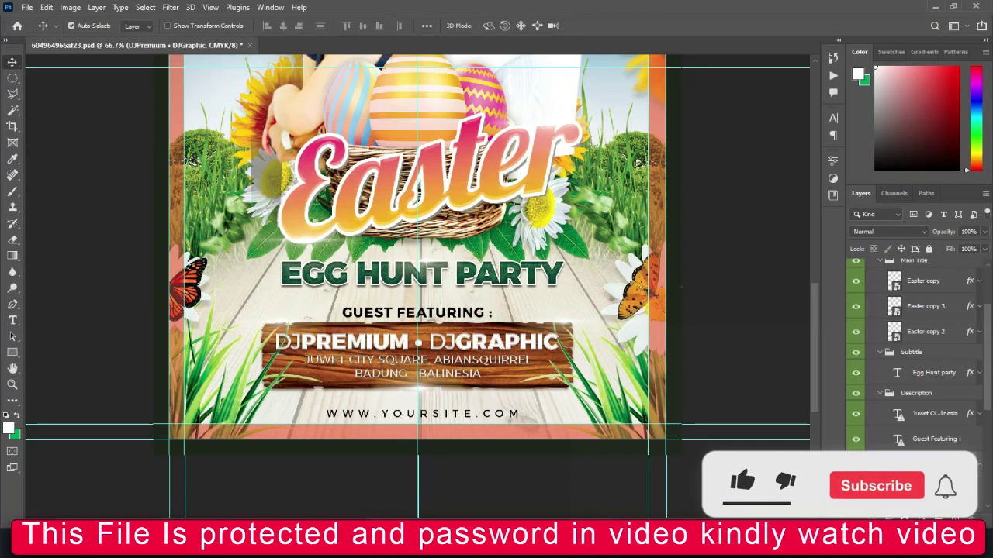
left_click(855, 464)
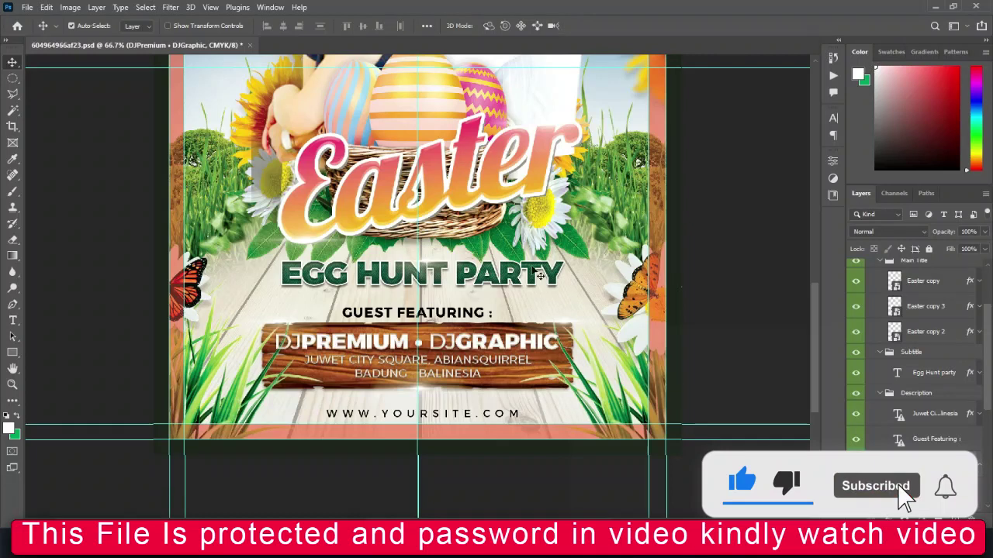
key("ctrl+minus")
key("ctrl+minus")
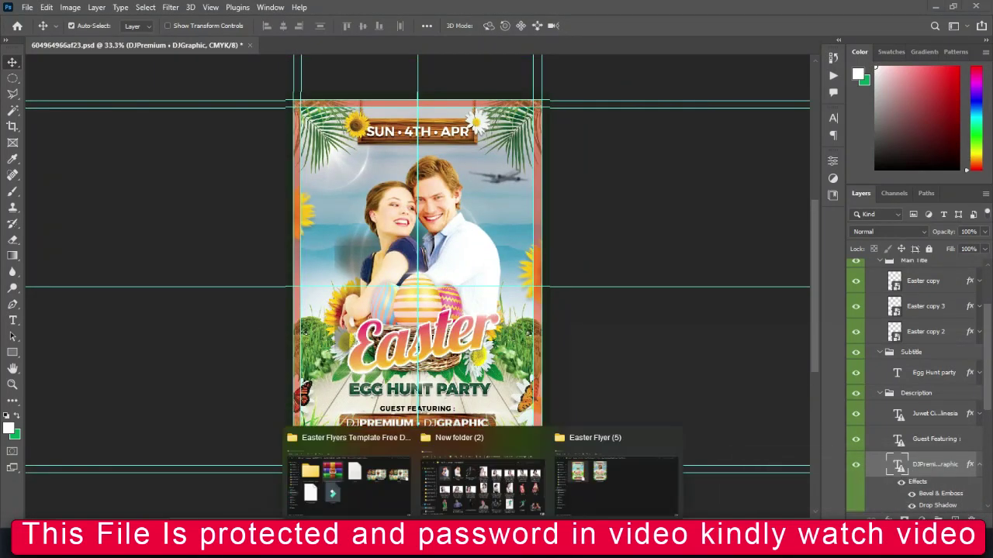
Browse the Easter Flyer (6) and (7) folders, then switch to the Easter Weekend document 6038a829bf25e.psd.
left_click(595, 490)
left_click(471, 208)
key("alt+Up")
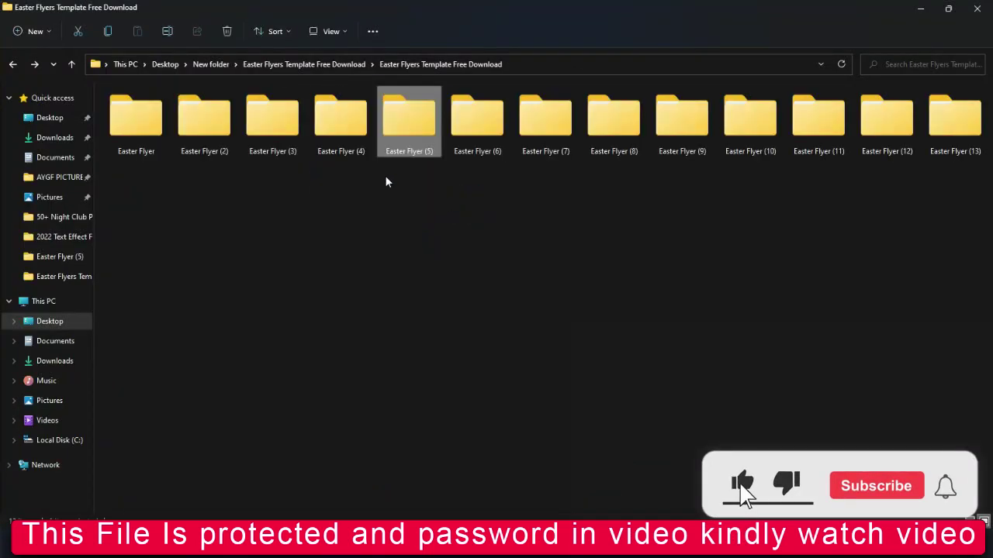
double_click(497, 136)
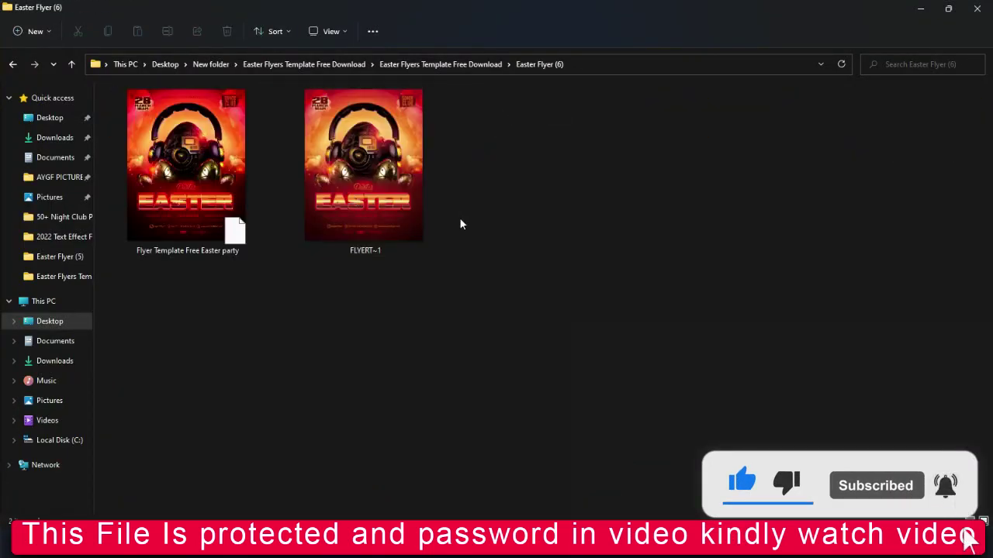
key("alt+Up")
double_click(557, 148)
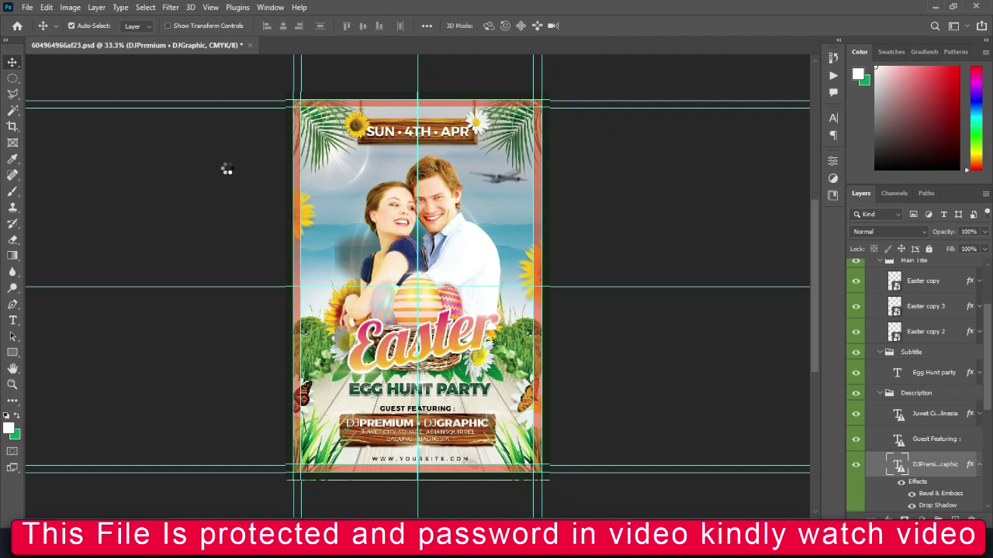
key("ctrl+Tab")
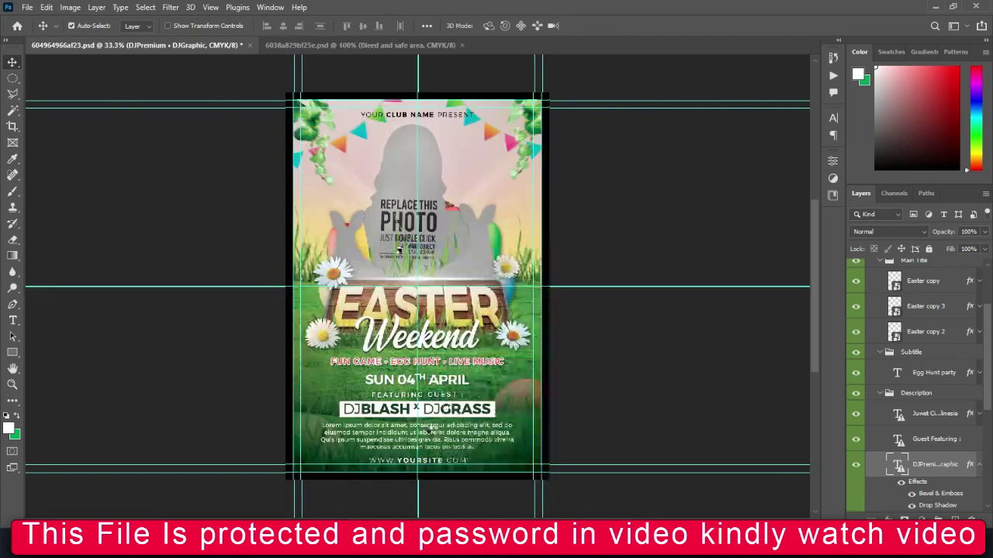
Open the Replace main Image Here placeholder's smart object as Layer 8.psb.
left_click(425, 178)
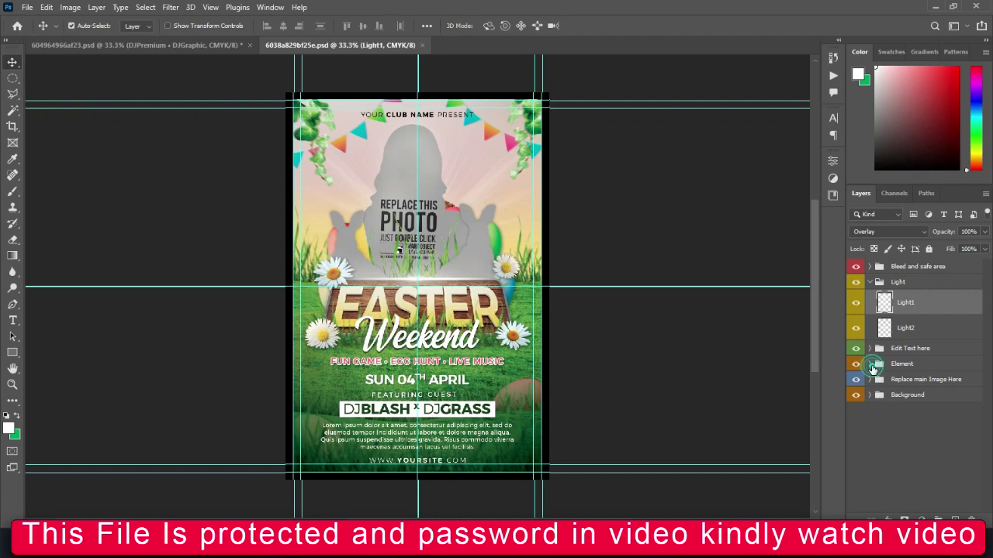
left_click(870, 366)
left_click(874, 429)
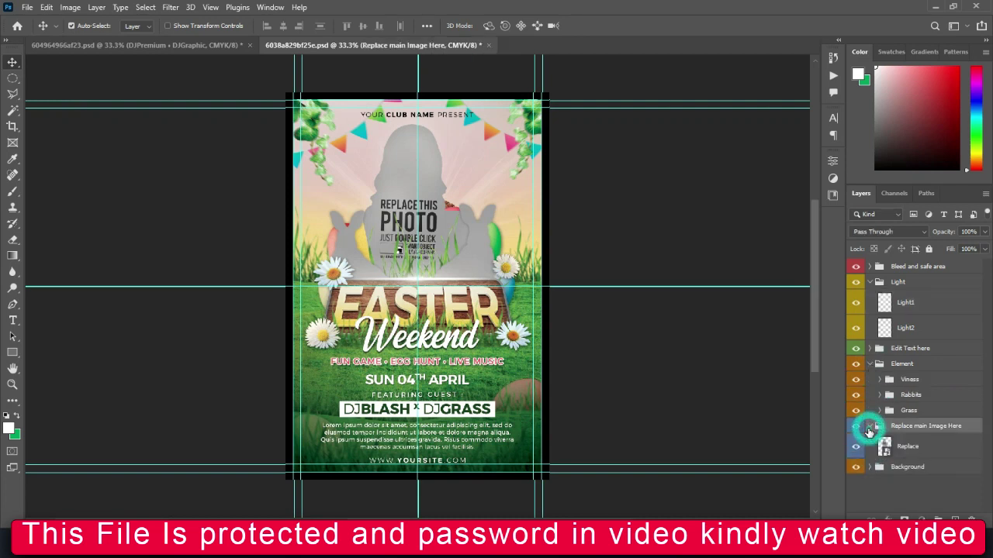
left_click(906, 446)
double_click(886, 454)
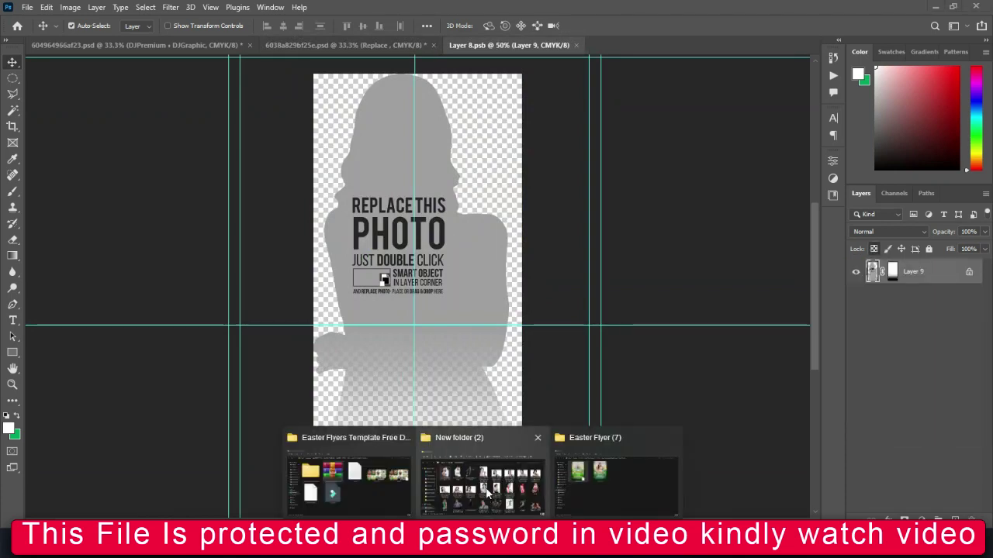
Place the Fotolia woman portrait into Layer 8.psb, scaled to fill the frame width.
left_click(488, 491)
left_click(518, 358)
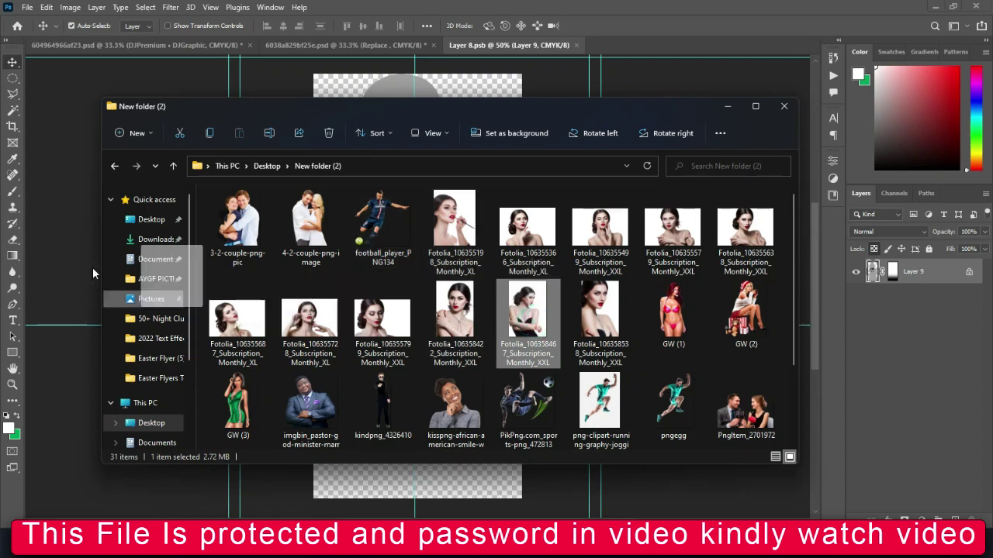
left_click_drag(541, 320, 70, 268)
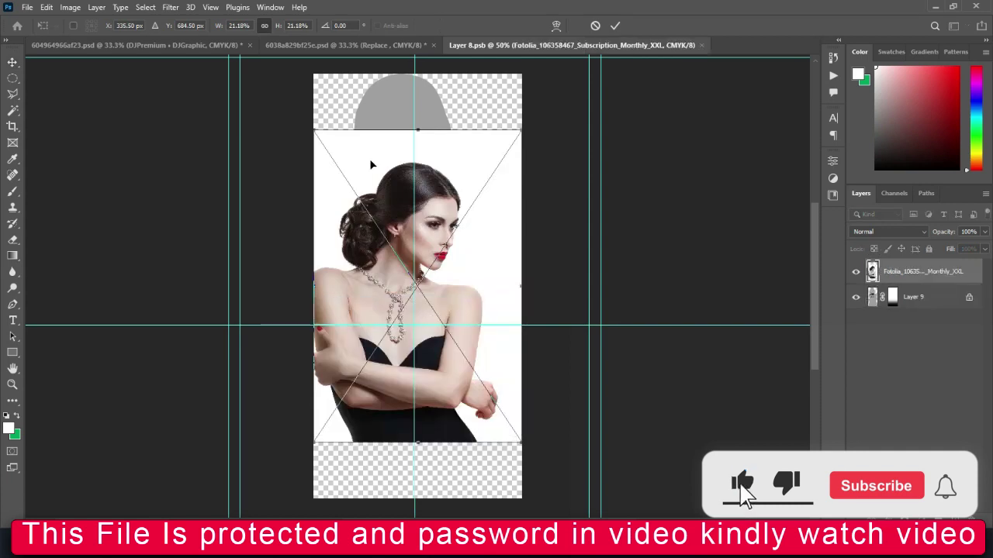
key("Return")
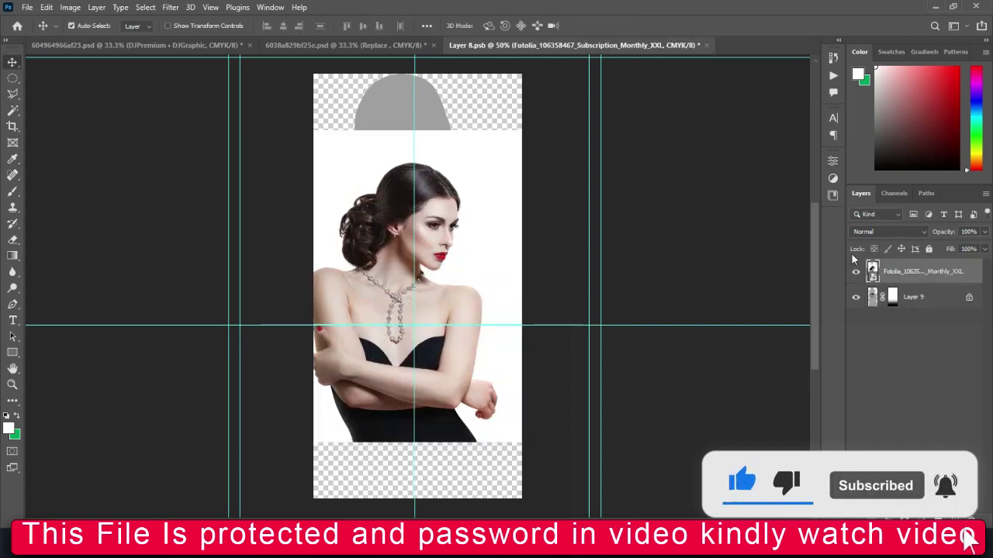
Rasterize the portrait layer and Magic Wand-select the white background around the woman.
right_click(900, 267)
left_click(784, 248)
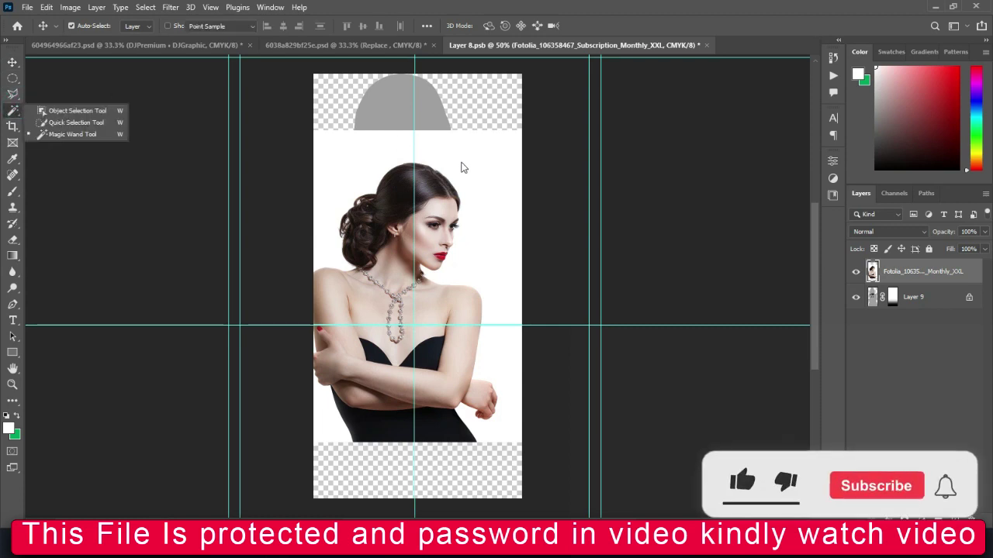
left_click(474, 172)
key("ctrl+d")
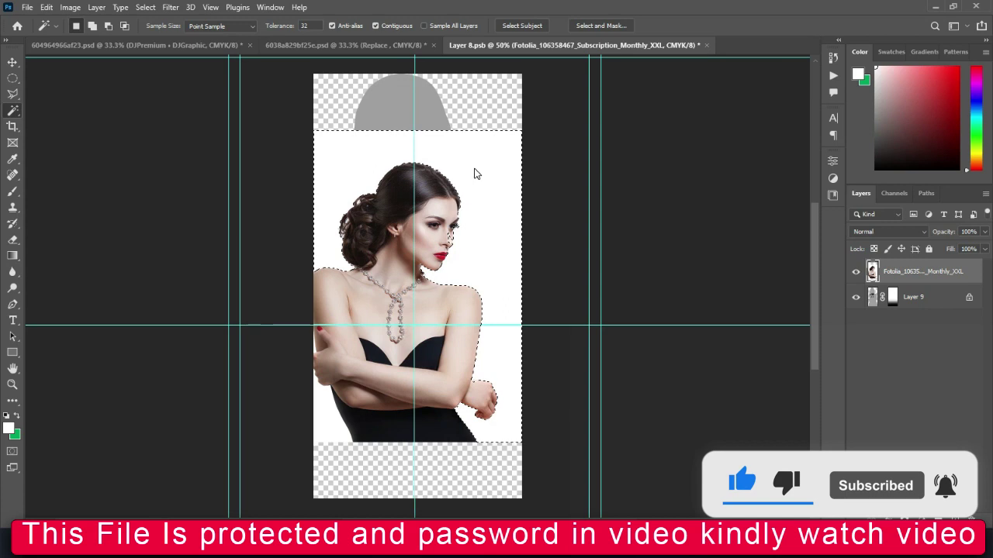
key("ctrl+plus")
key("ctrl+plus")
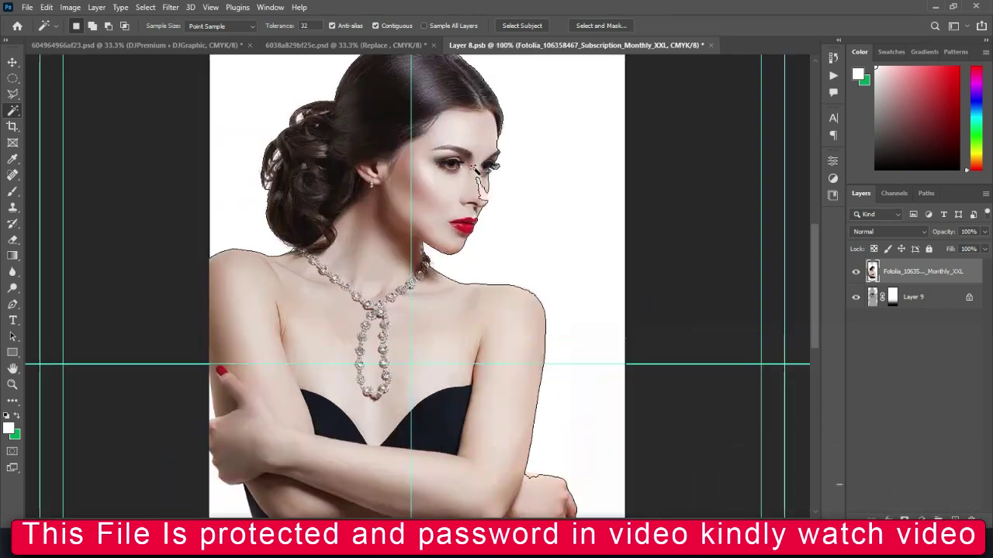
Refine the selection around her nose and cheek with Lasso subtract.
key("l")
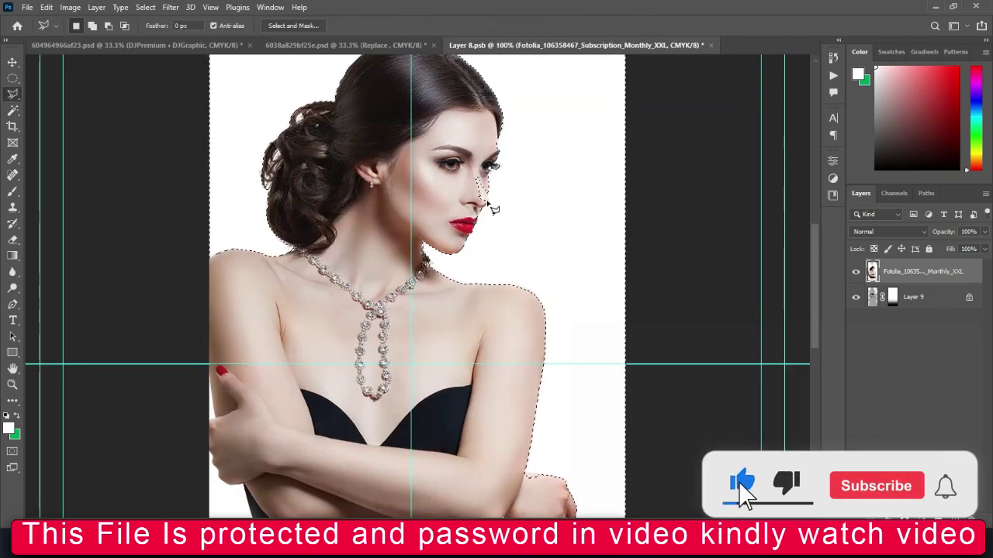
left_click(486, 204, "alt")
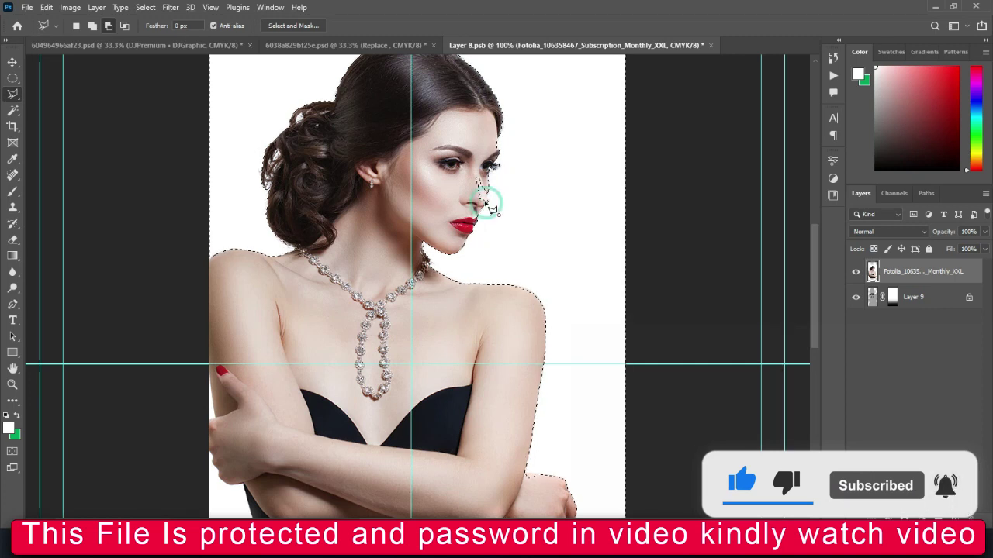
mouse_move(494, 194)
left_mouse_down()
mouse_move(478, 181)
mouse_move(468, 205)
left_mouse_up()
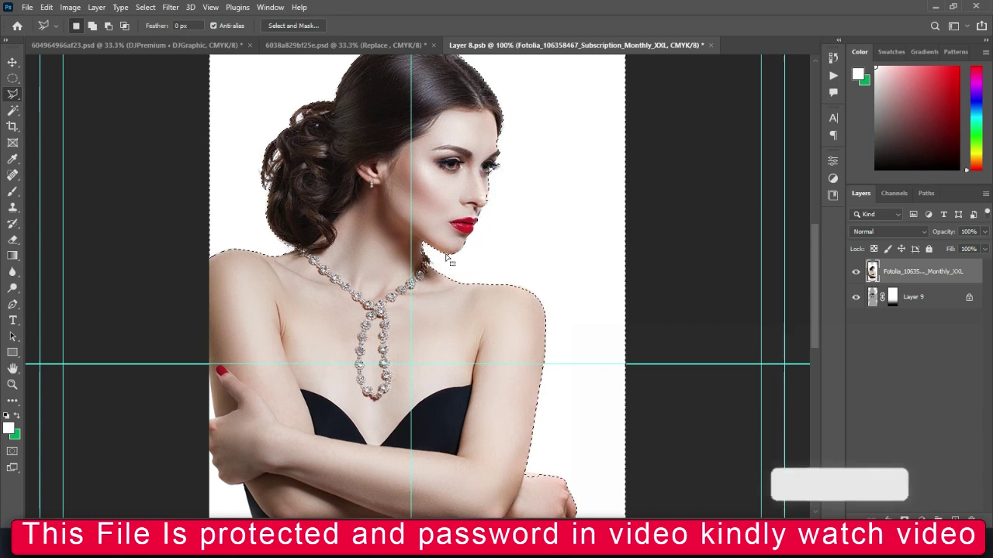
left_click(478, 187)
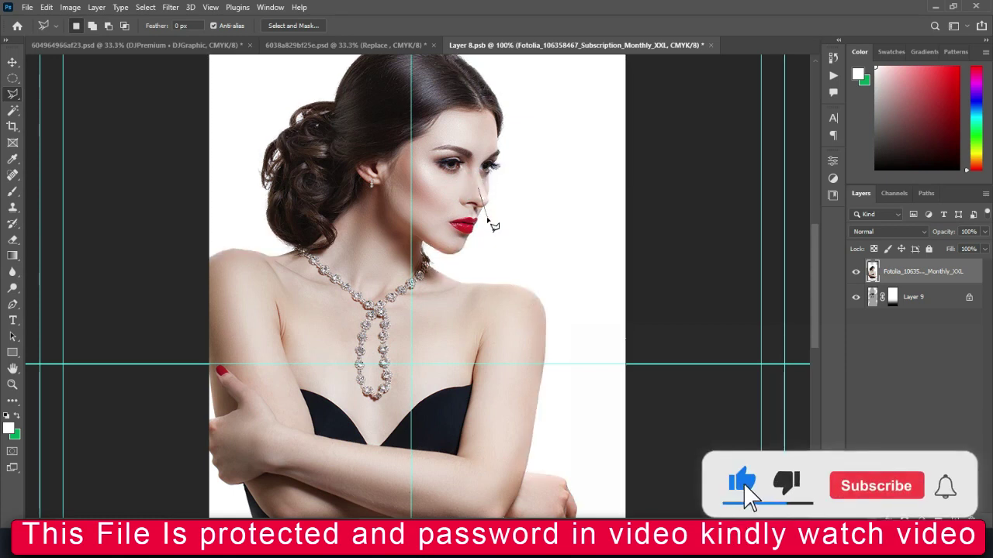
key("Escape")
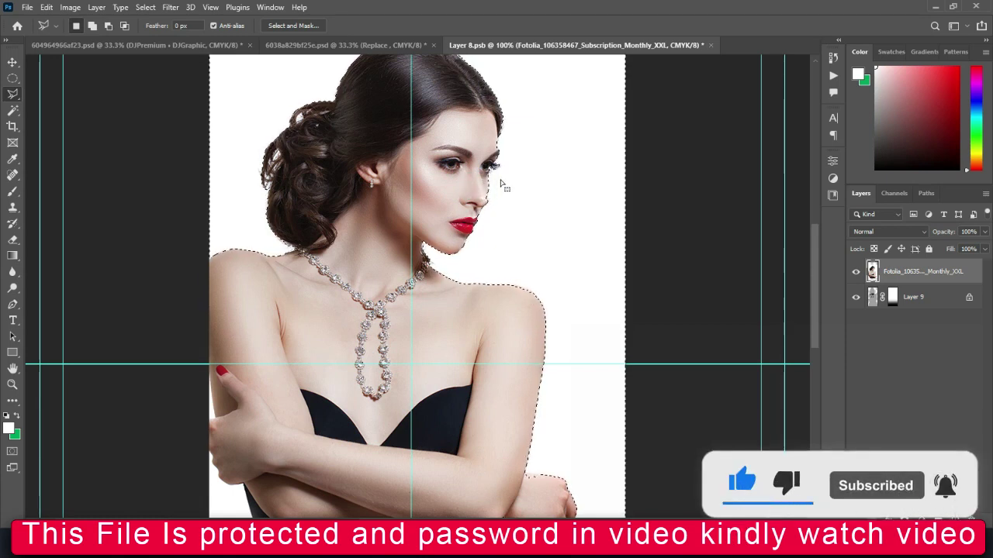
Delete the white background and leftover white area, then move the woman to the frame's top.
key("ctrl+shift+i")
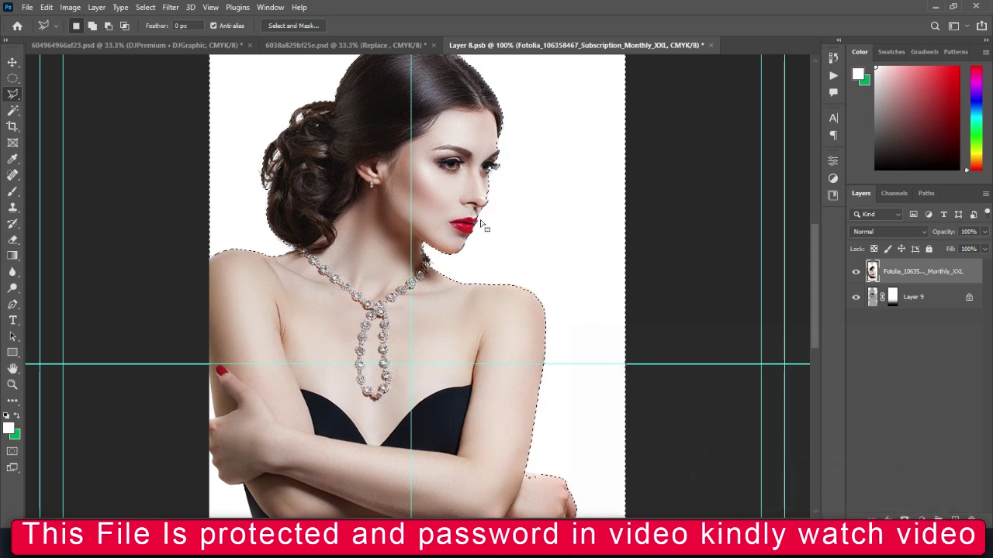
key("ctrl+minus")
key("ctrl+minus")
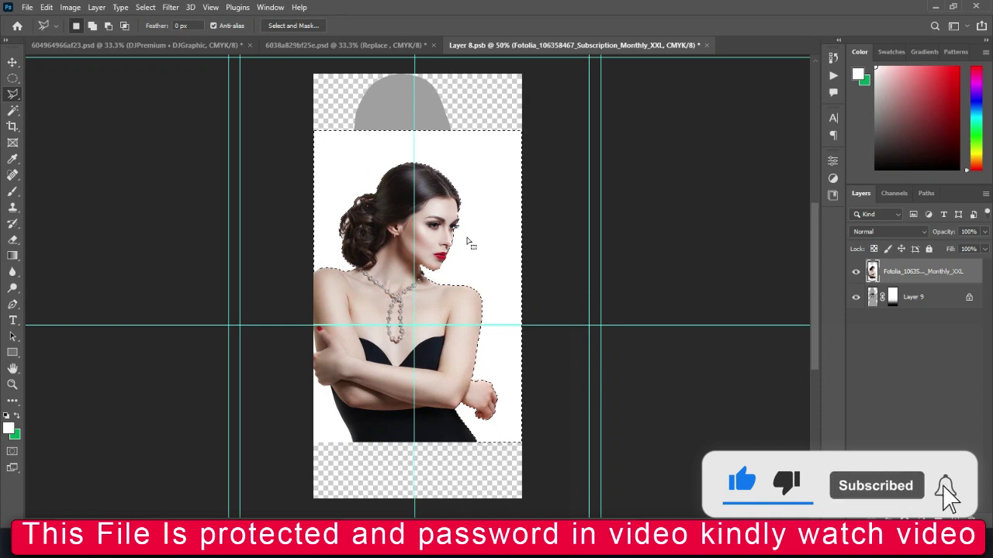
key("Delete")
key("ctrl+d")
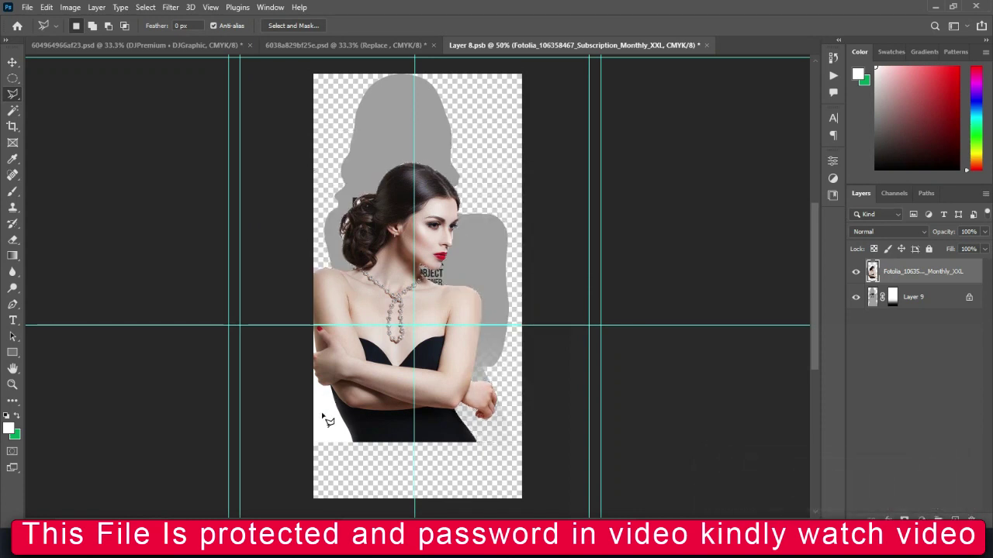
key("w")
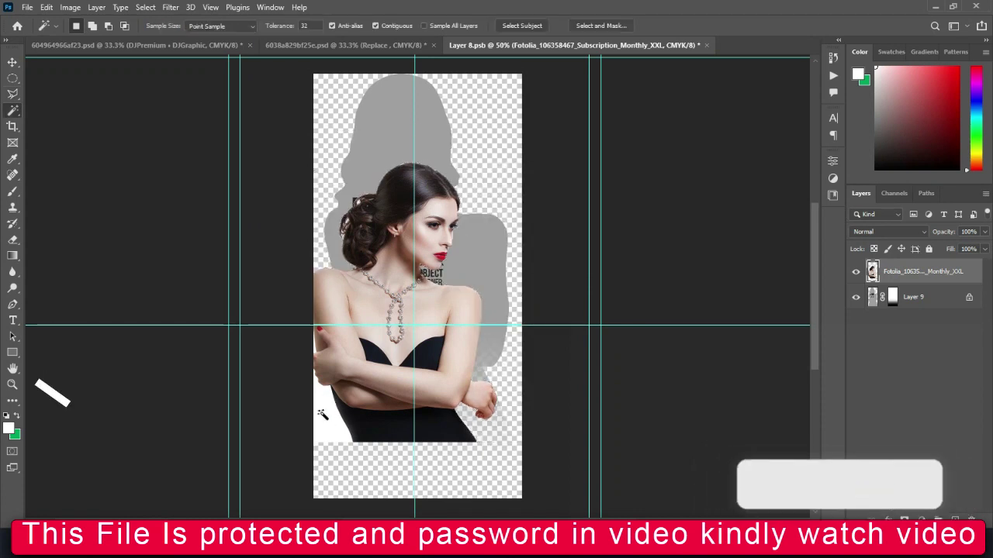
left_click(323, 419)
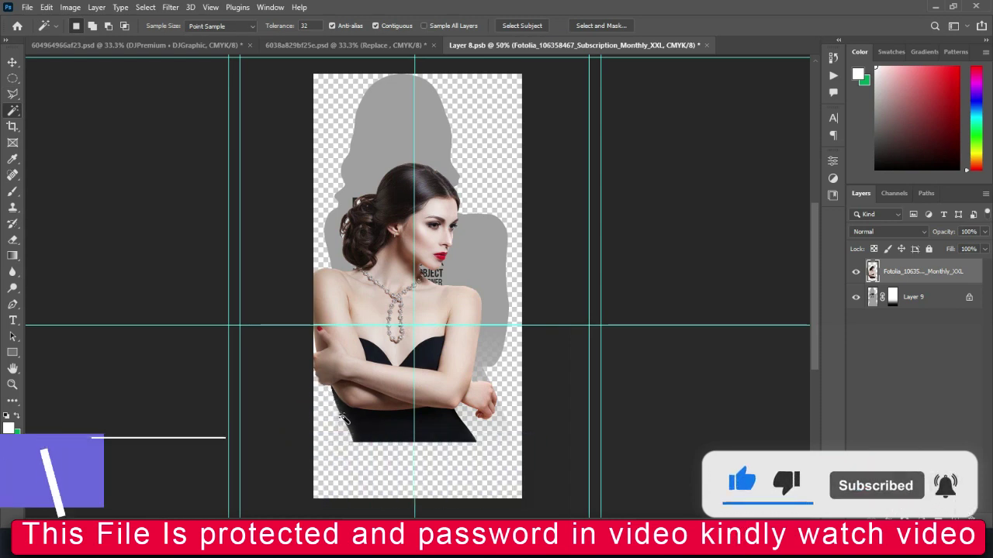
key("Delete")
key("v")
left_click_drag(401, 219, 396, 124)
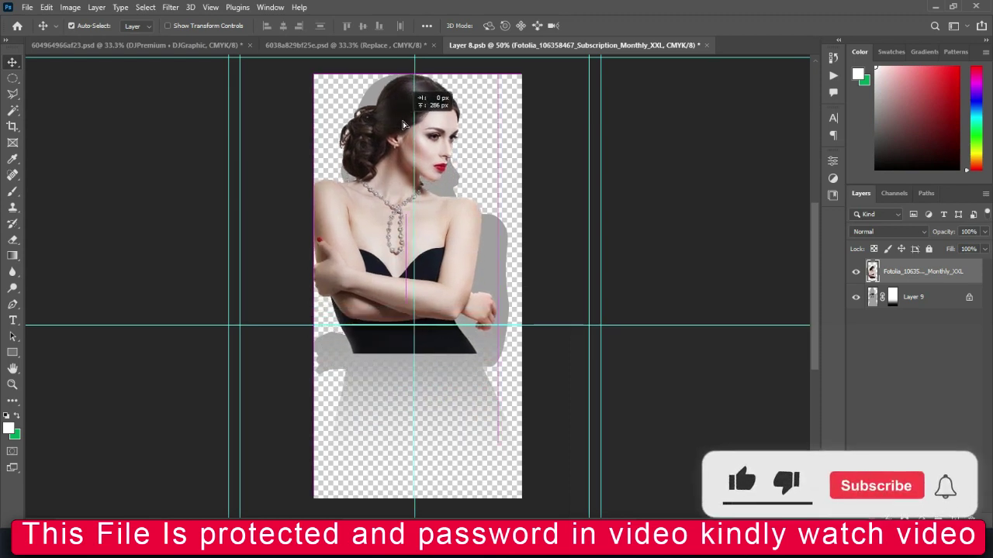
Hide Layer 9's grey silhouette, nudge the woman right, and save Layer 8.psb into the flyer.
left_click(855, 296)
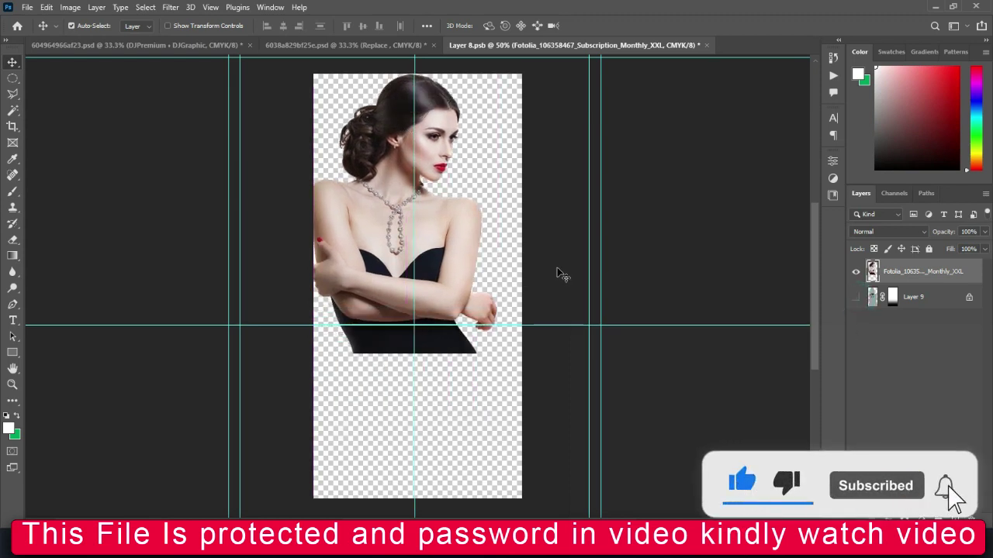
key("shift+Right")
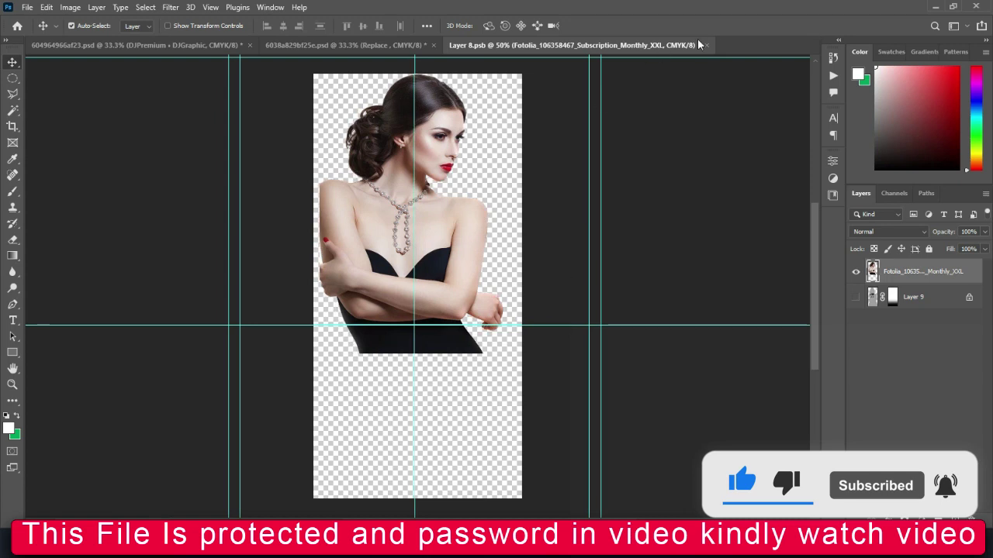
left_click(706, 44)
left_click(449, 203)
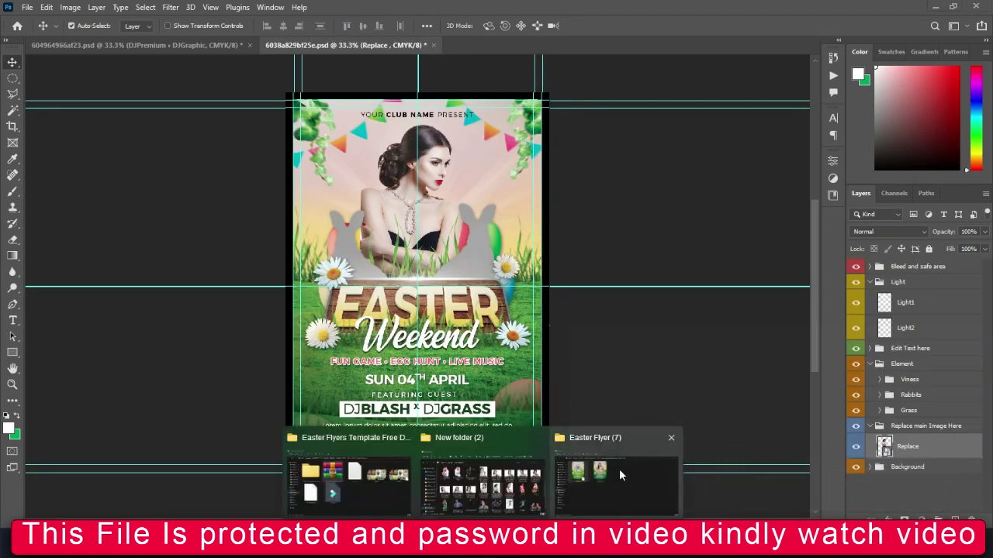
left_click(620, 479)
Open Easter Party.psd from the Easter Flyer (3) folder in Photoshop.
key("alt+Up")
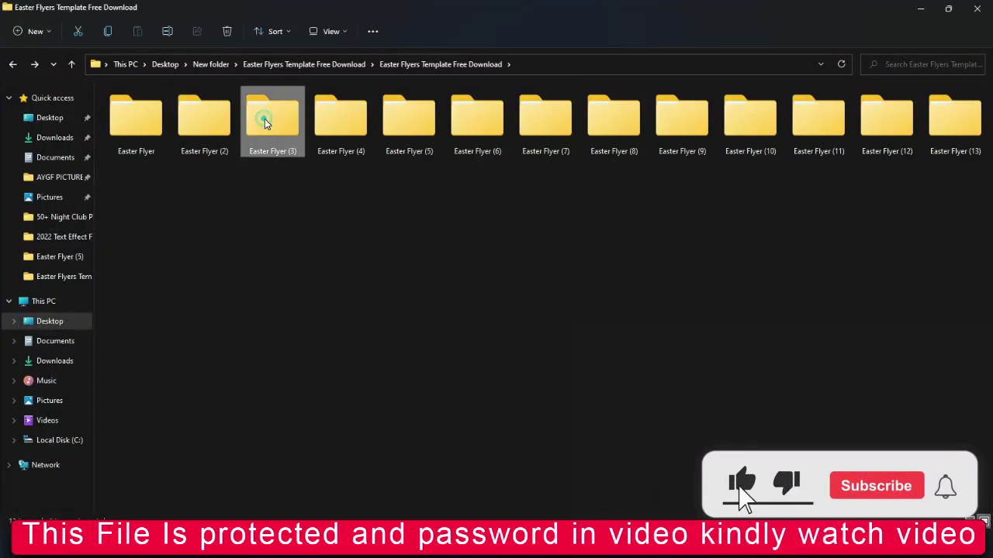
double_click(266, 116)
left_click(342, 198)
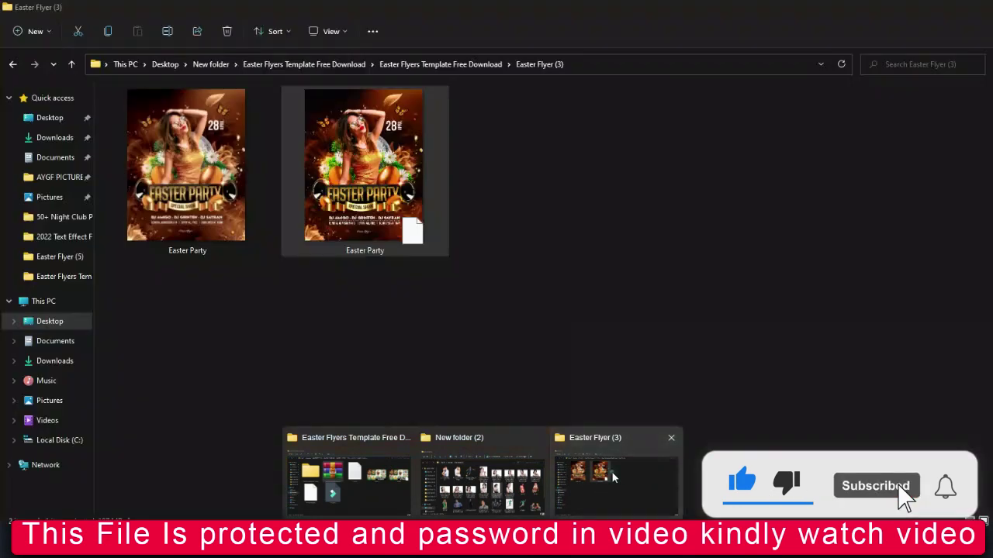
left_click(353, 485)
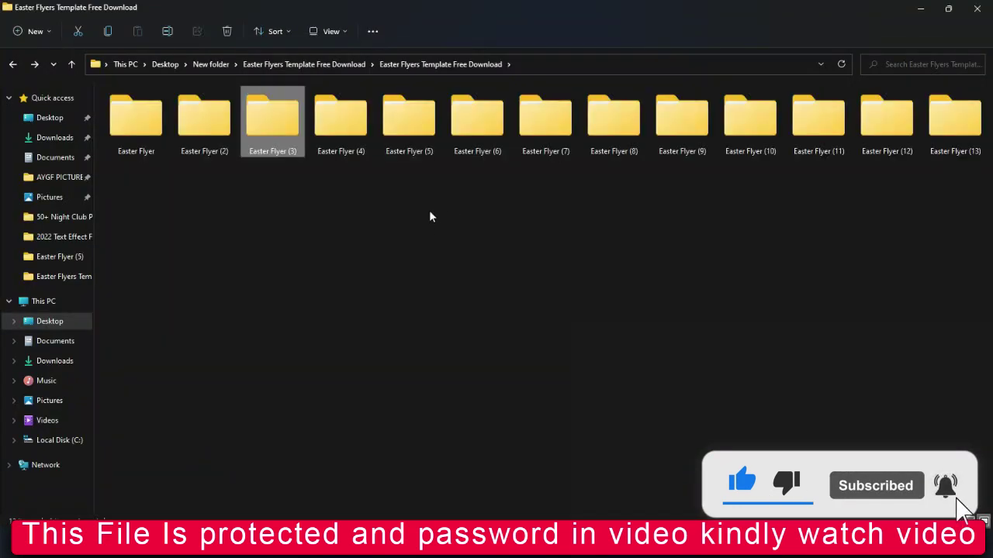
Glance through the Easter Flyer (4), (8) and (10) template folders.
double_click(337, 124)
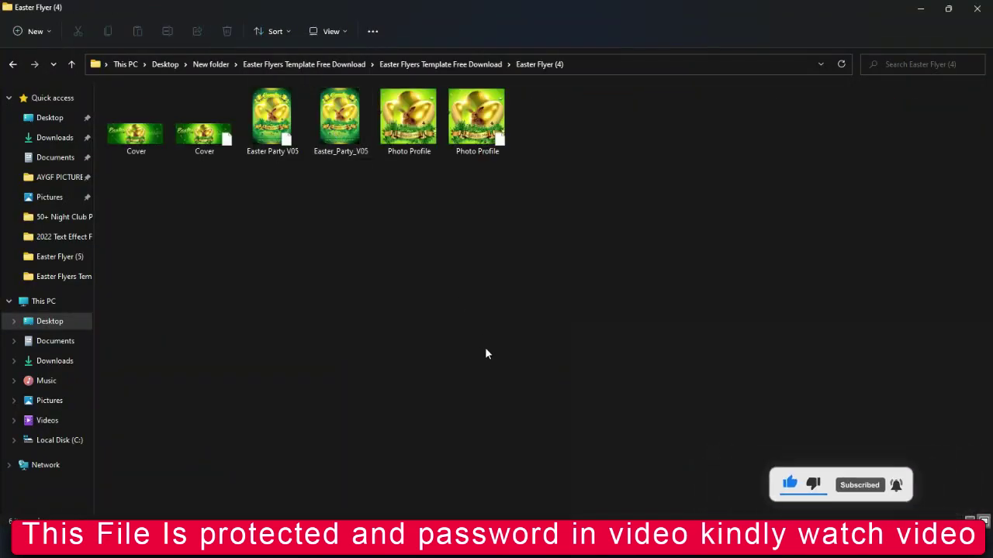
key("alt+Left")
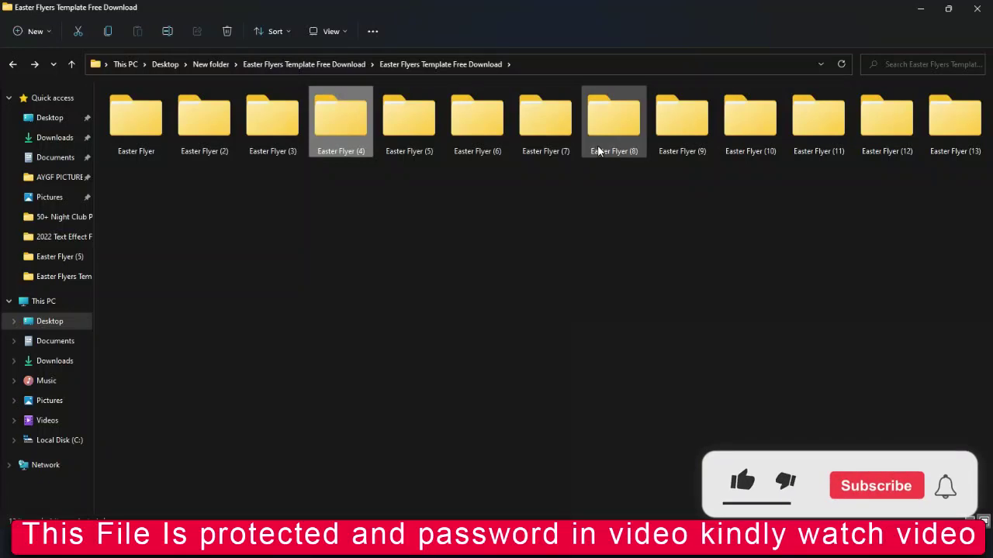
double_click(609, 132)
key("alt+Left")
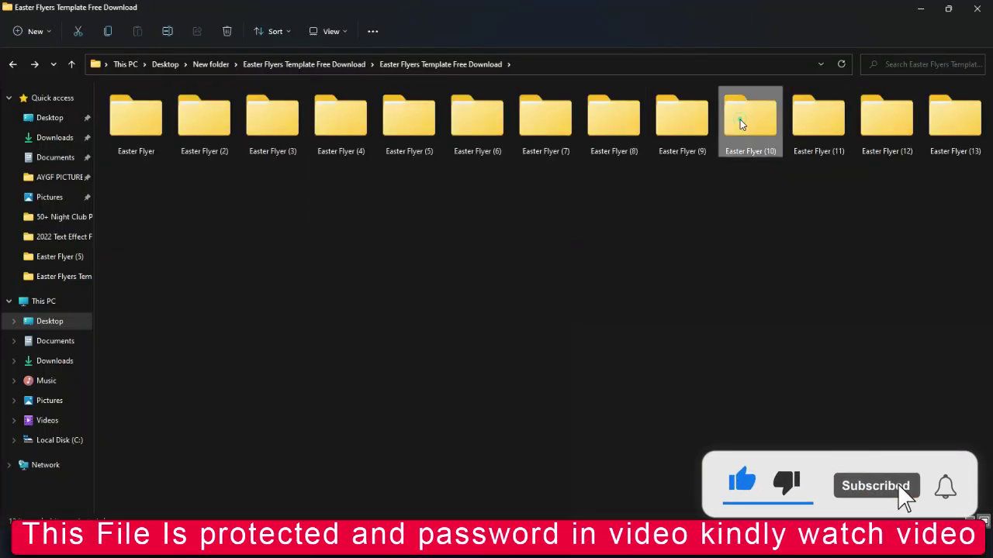
double_click(749, 121)
key("alt+Left")
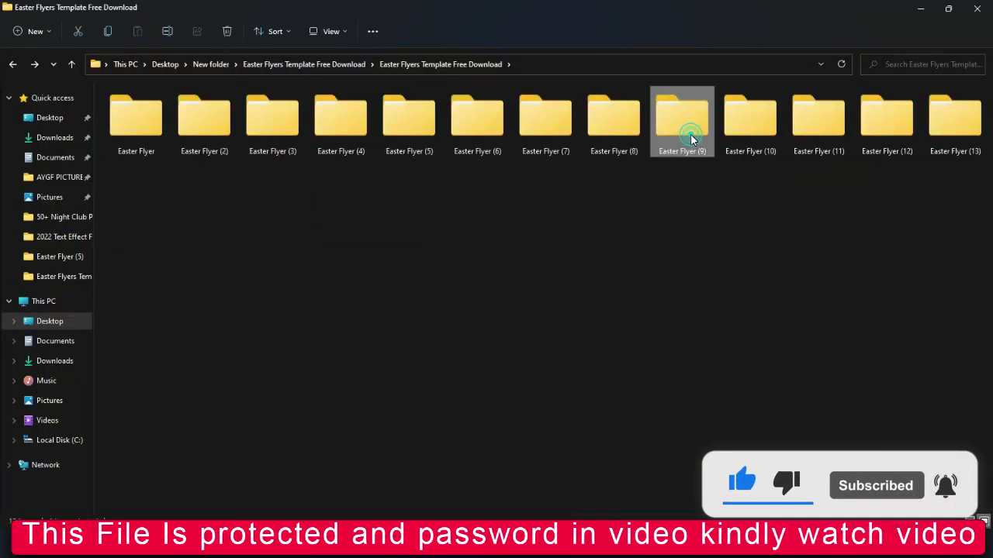
Open the Easter Celebration flyer 5e8bbeff2e946.psd from Easter Flyer (9) in Photoshop.
double_click(690, 133)
left_click(419, 173)
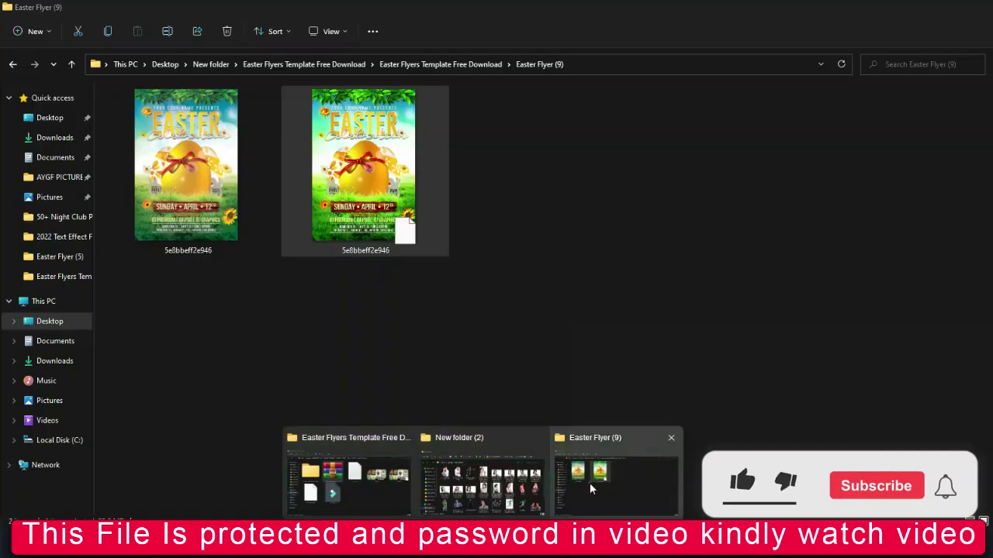
left_click(590, 484)
Go up two levels to Desktop > New folder, showing the extracted Easter Flyers folder and its RAR archive.
key("alt+Up")
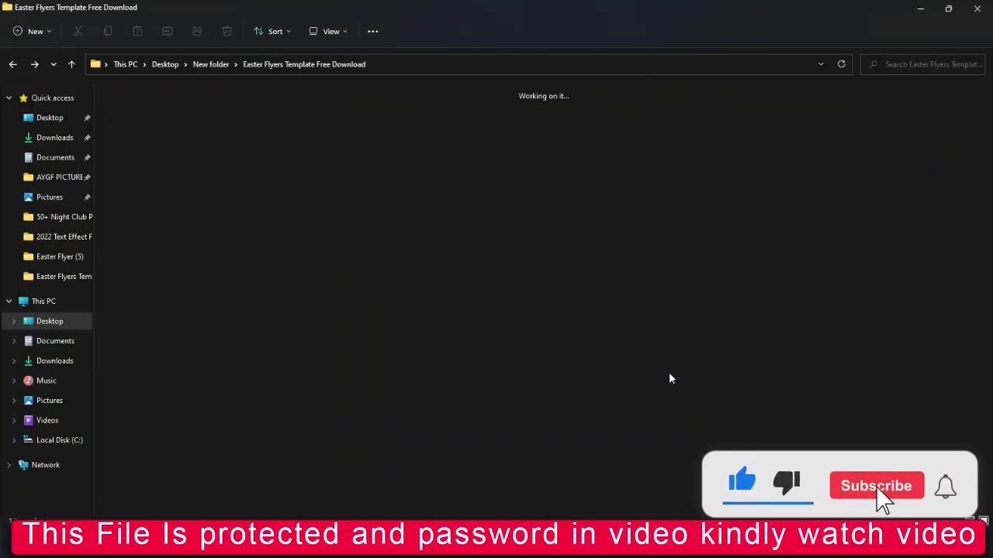
key("alt+Up")
left_click(671, 379)
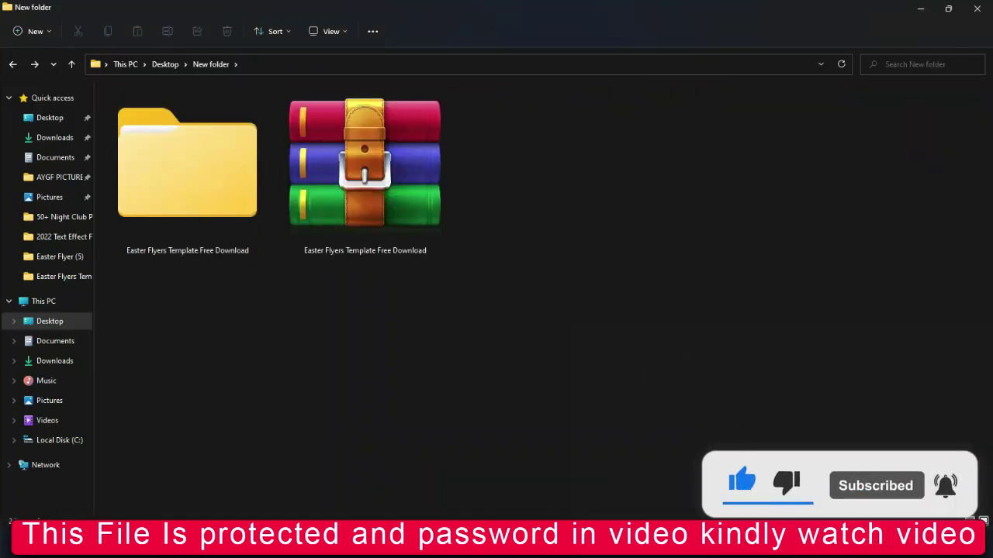